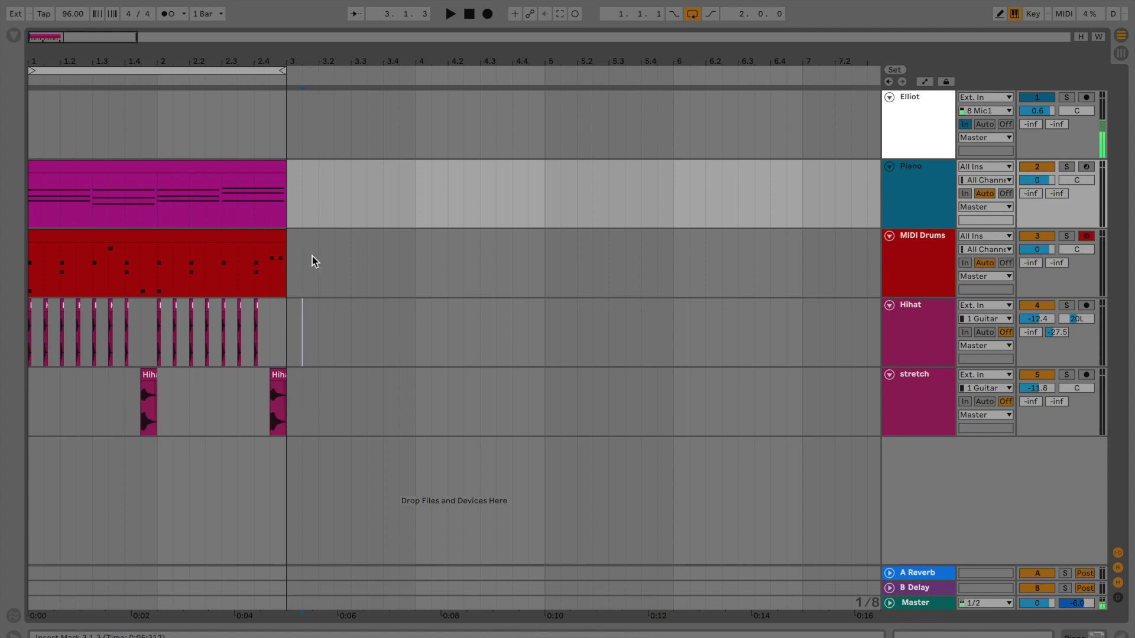
# Show the browser and clear its "hihat" search
pyautogui.click(13, 36)
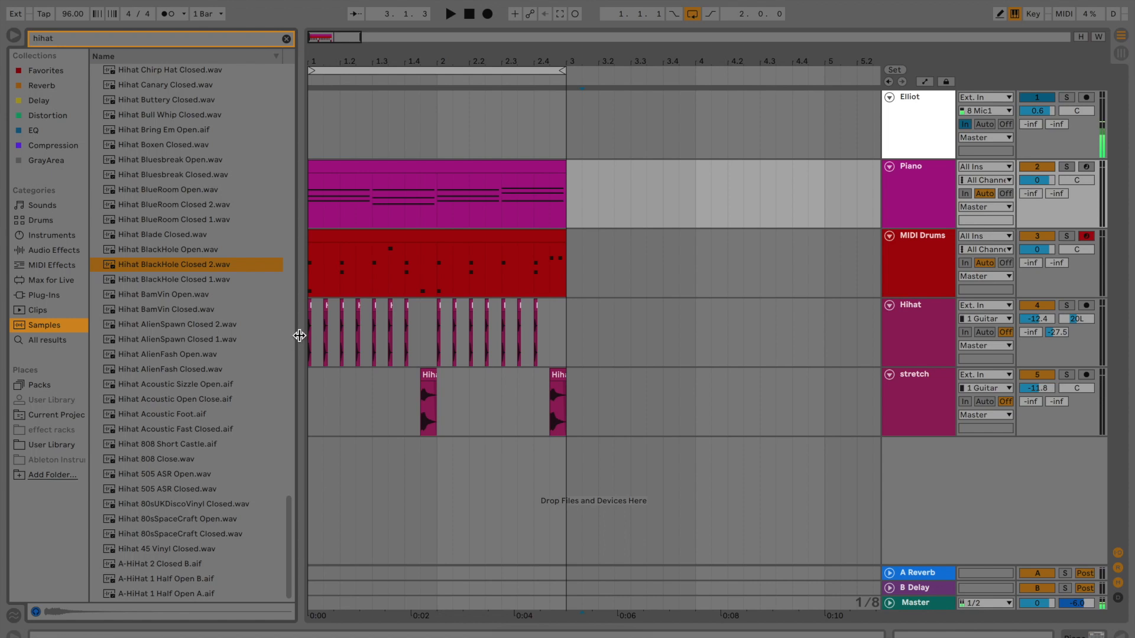
pyautogui.click(286, 39)
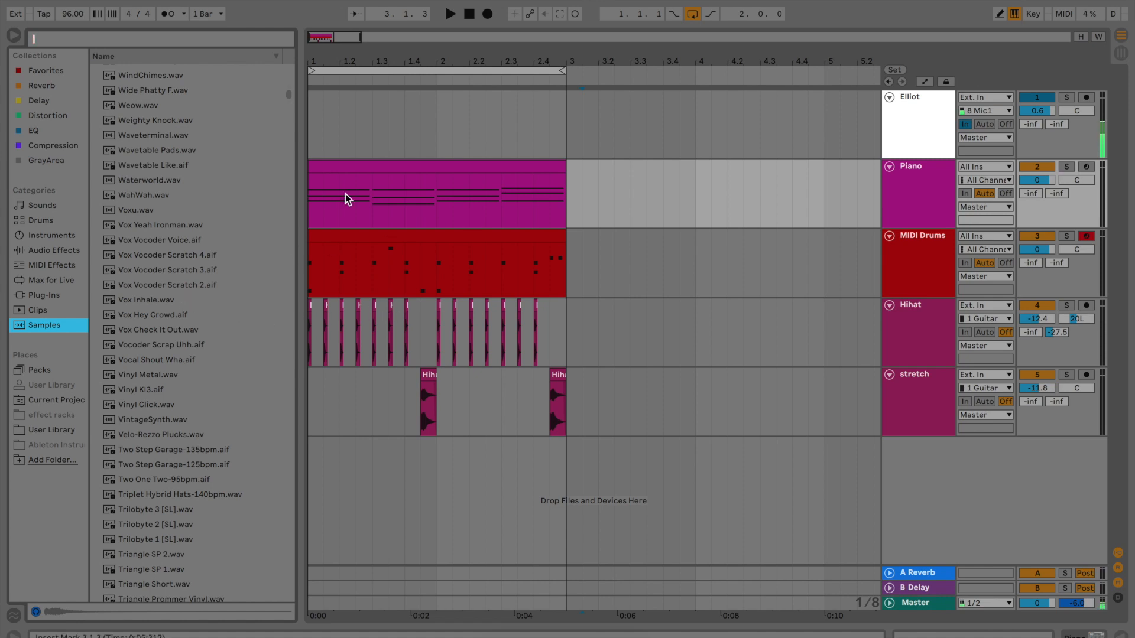
pyautogui.click(12, 32)
pyautogui.click(12, 31)
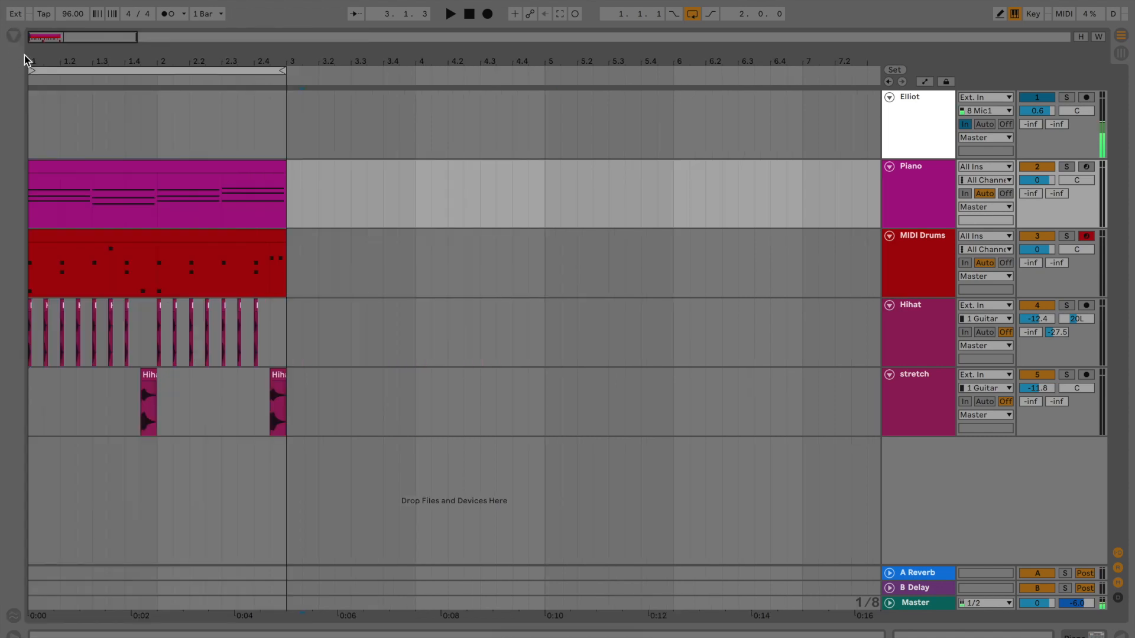
pyautogui.click(12, 33)
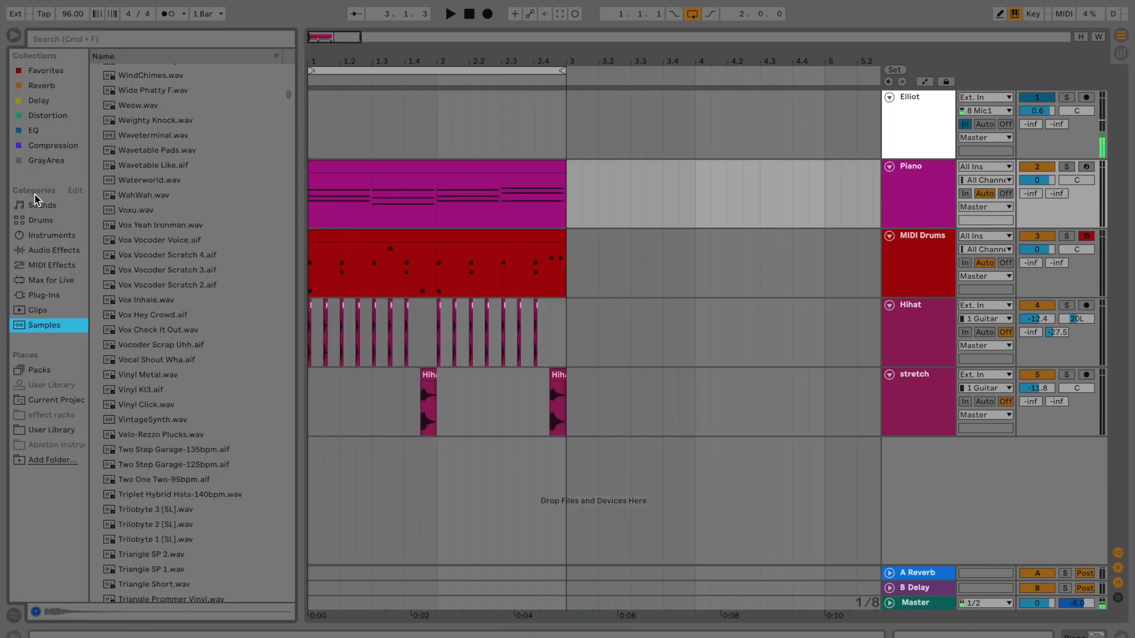
# Look through the built-in audio effects and the Audio Units plug-ins, including the Soundtoys folder
pyautogui.click(52, 251)
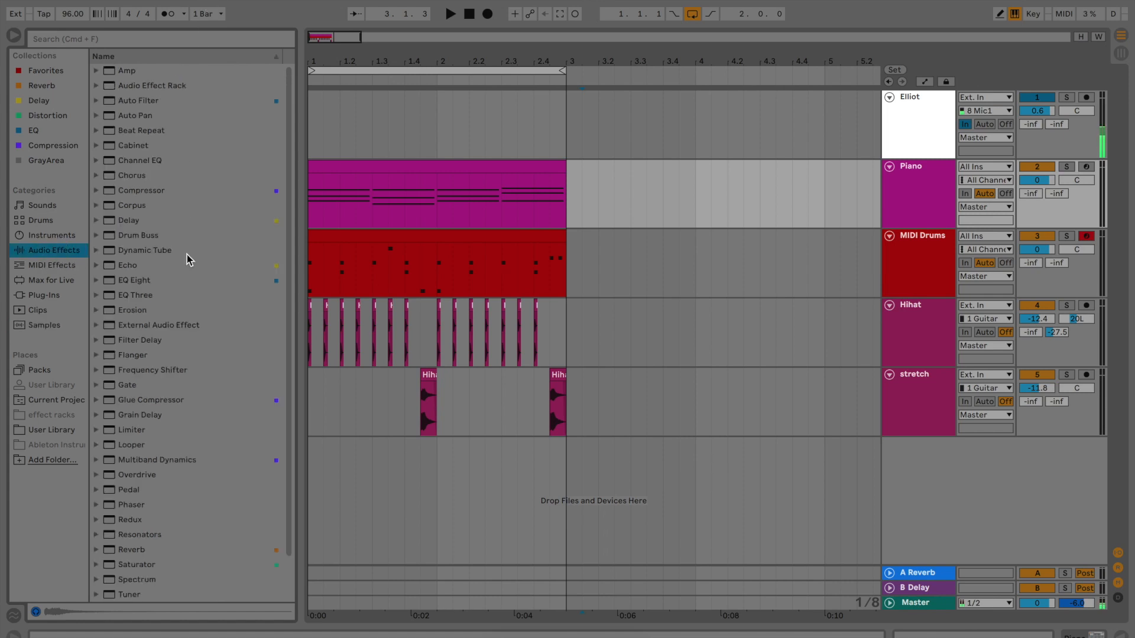
pyautogui.scroll(-1, 190, 143)
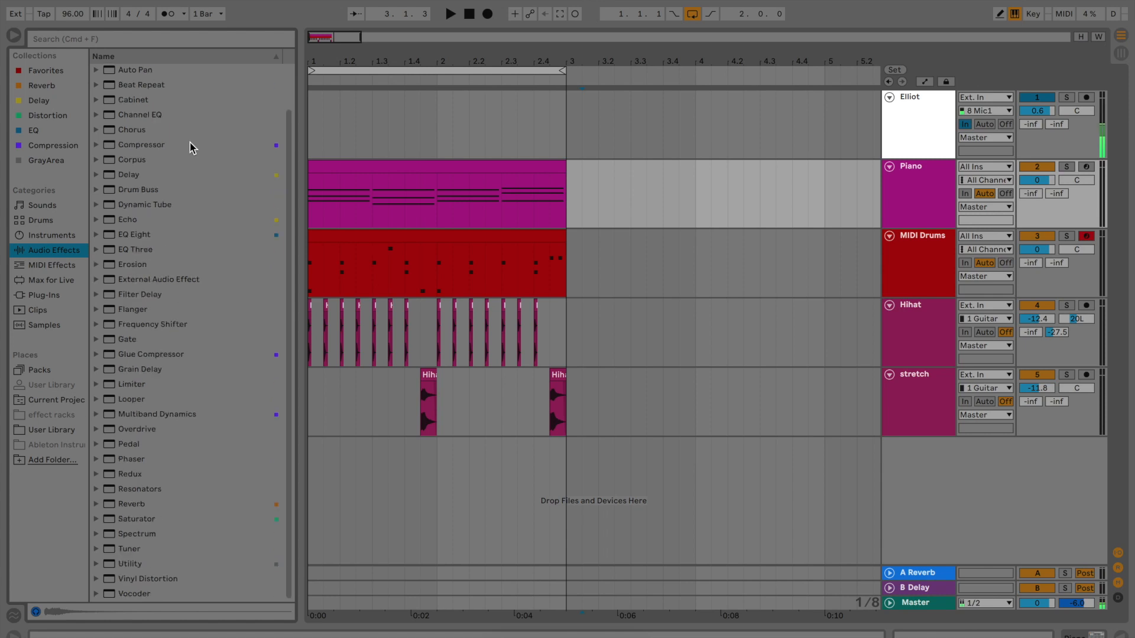
pyautogui.click(55, 294)
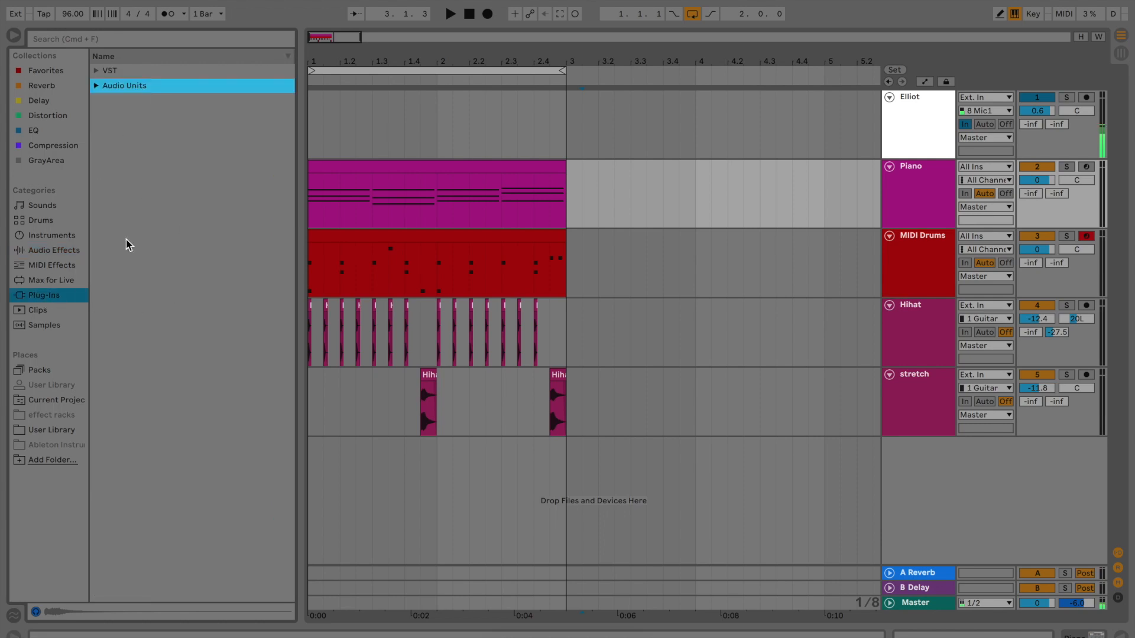
pyautogui.click(97, 87)
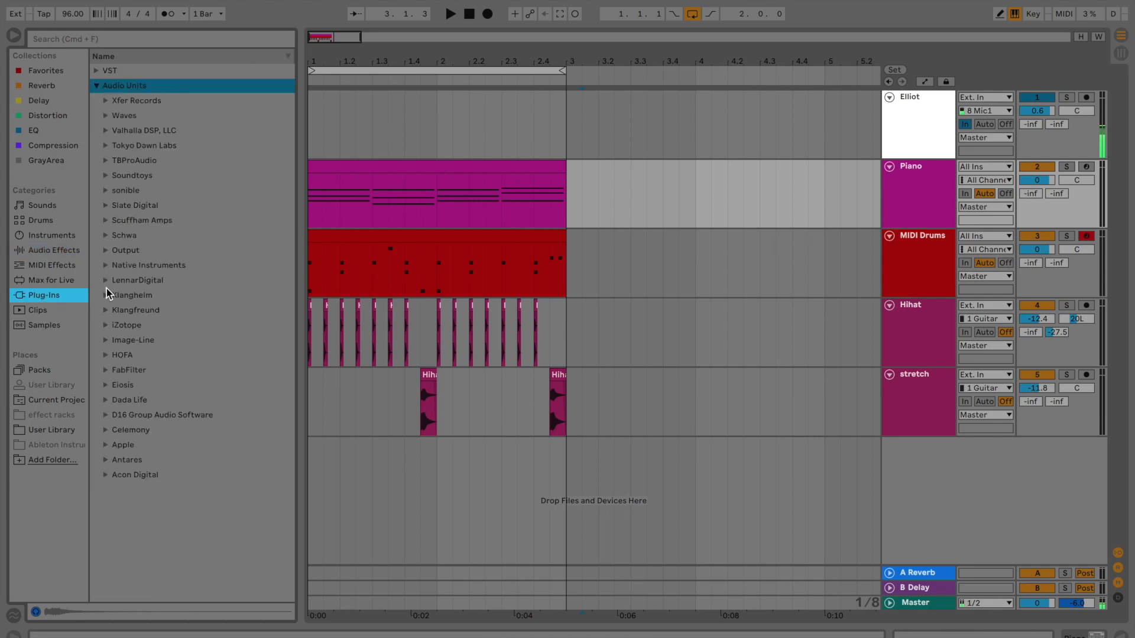
pyautogui.click(62, 250)
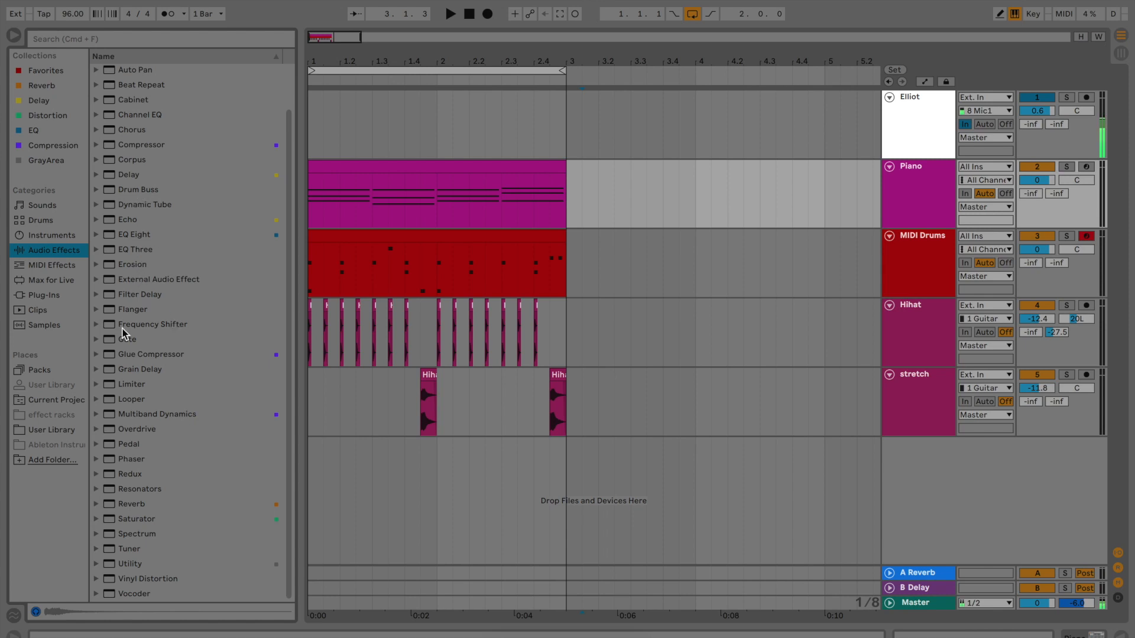
pyautogui.moveTo(154, 87)
pyautogui.mouseDown()
pyautogui.moveTo(144, 593)
pyautogui.moveTo(147, 101)
pyautogui.mouseUp()
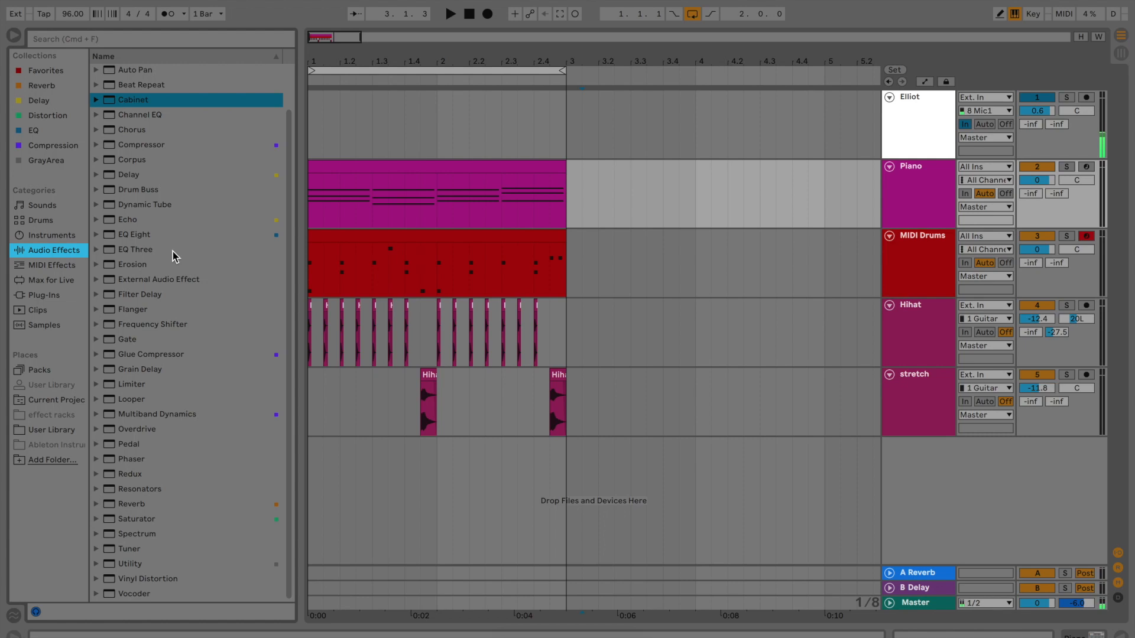
pyautogui.click(70, 295)
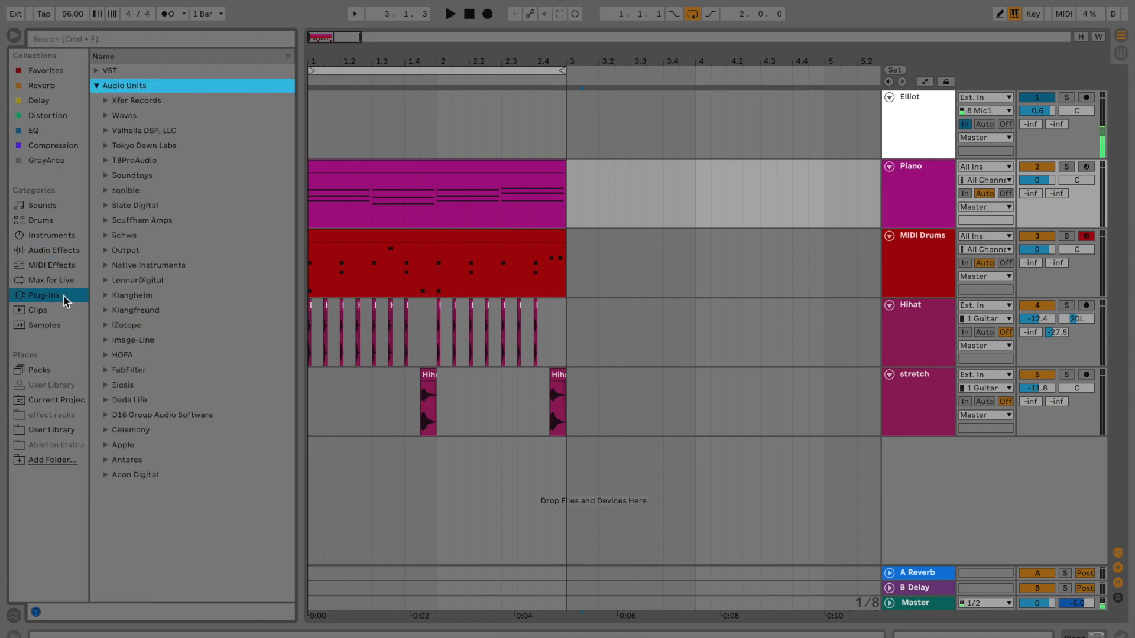
pyautogui.click(122, 160)
pyautogui.click(107, 178)
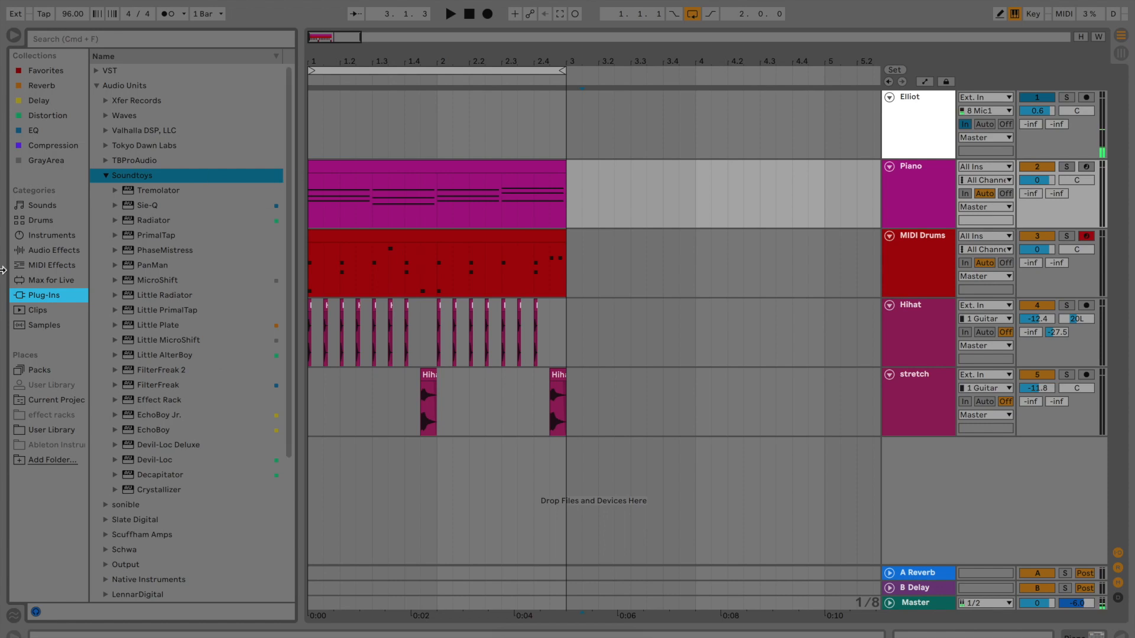
pyautogui.click(66, 251)
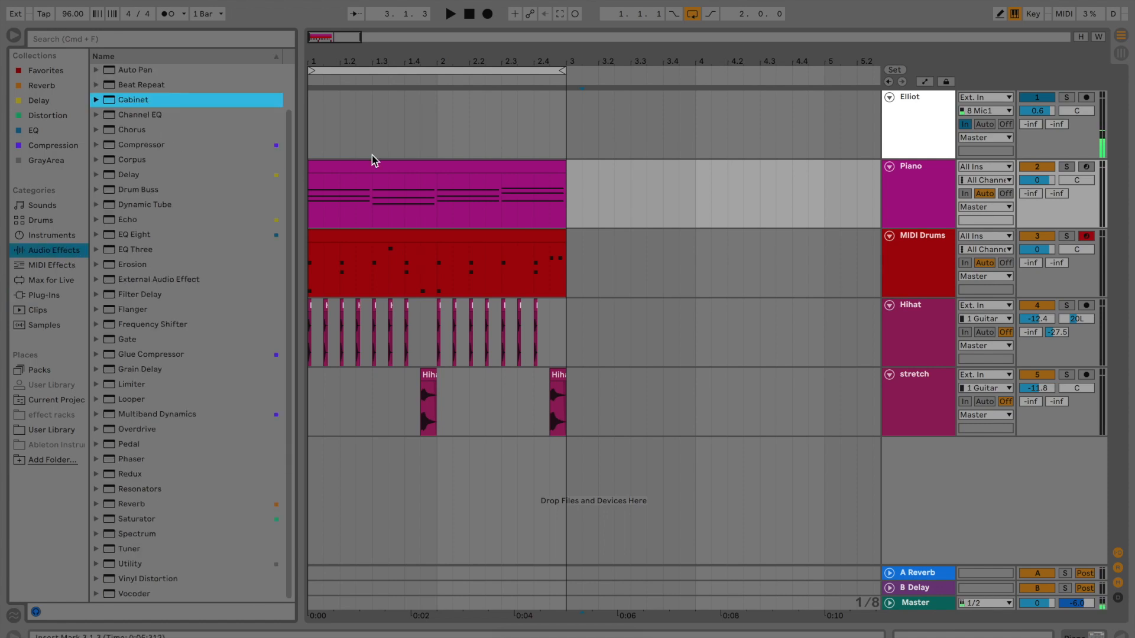
# Duplicate the two-bar section of piano, drum, hihat and stretch clips twice, extending the arrangement to bar 7
pyautogui.click(455, 168)
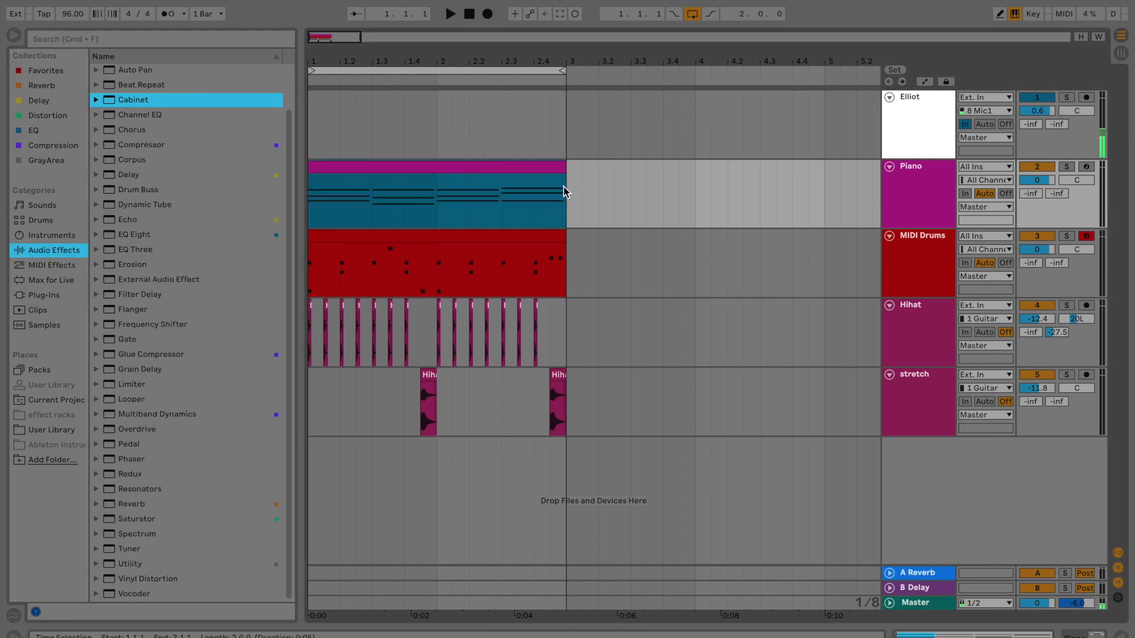
pyautogui.moveTo(505, 58); pyautogui.dragTo(467, 57)
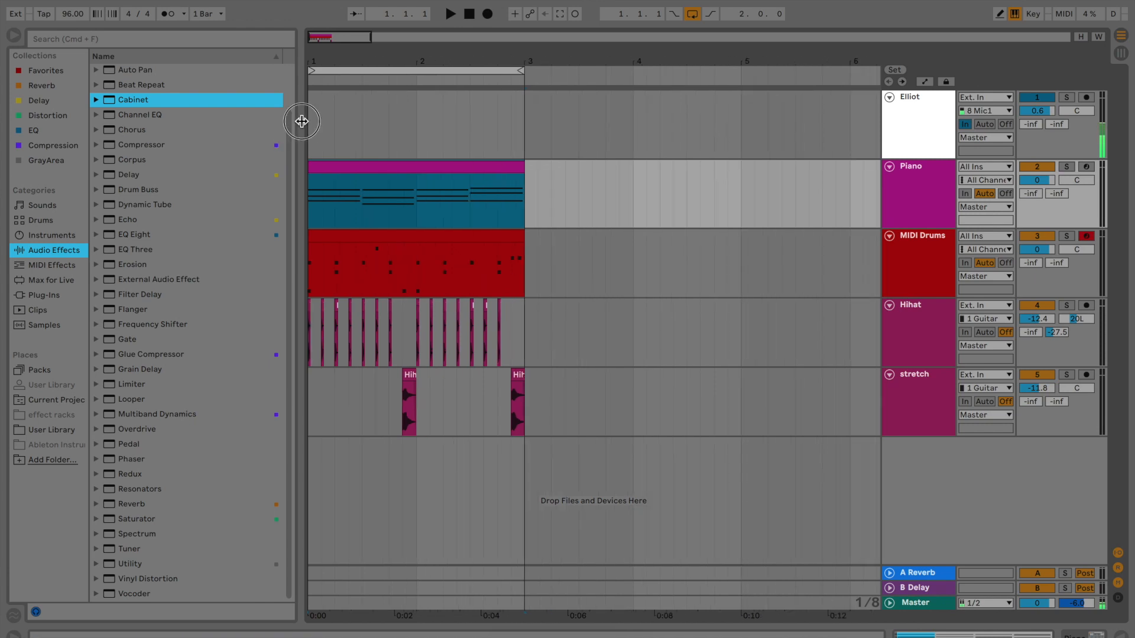
pyautogui.press('super+alt+b')
pyautogui.click(253, 417)
pyautogui.moveTo(253, 417); pyautogui.dragTo(3, 174)
pyautogui.hotkey('ctrl', 'd')
pyautogui.hotkey('ctrl', 'd')
# Delete the first two MIDI Drums clips and the Hihat and stretch clips in bars 1 and 2
pyautogui.click(166, 242)
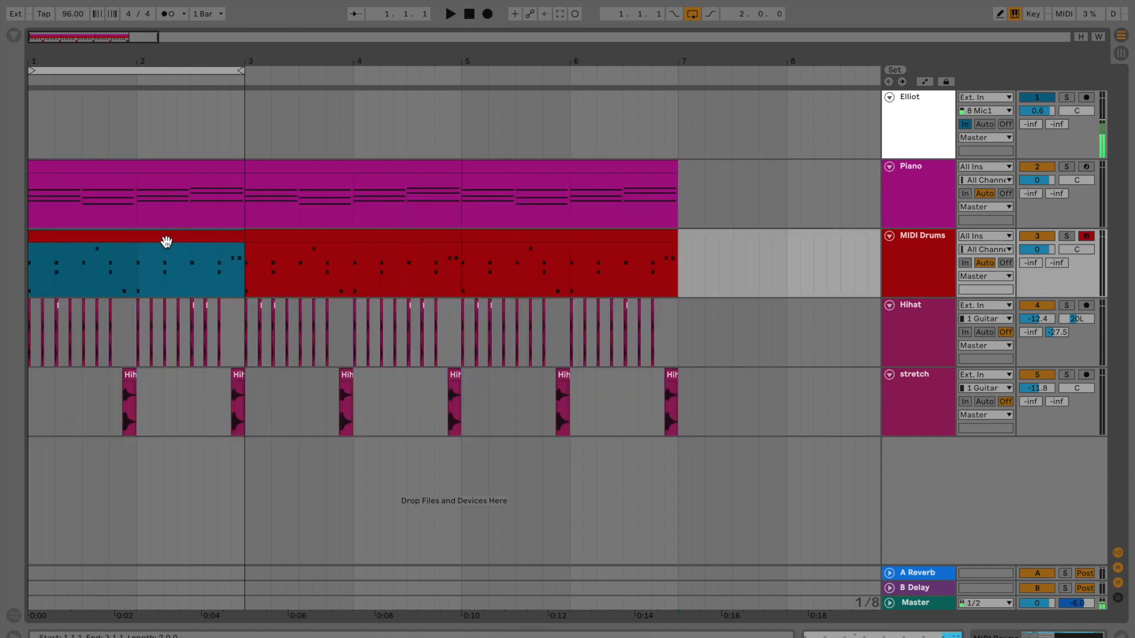
pyautogui.moveTo(166, 242); pyautogui.dragTo(258, 239)
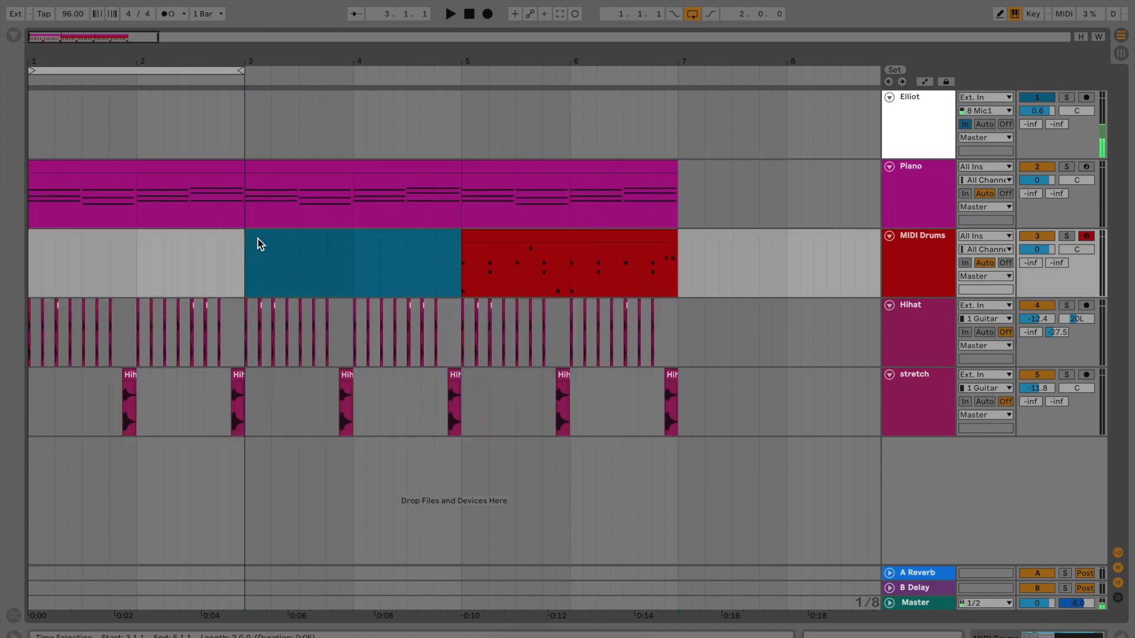
pyautogui.press('Delete')
pyautogui.moveTo(242, 322); pyautogui.dragTo(3, 400)
pyautogui.press('Delete')
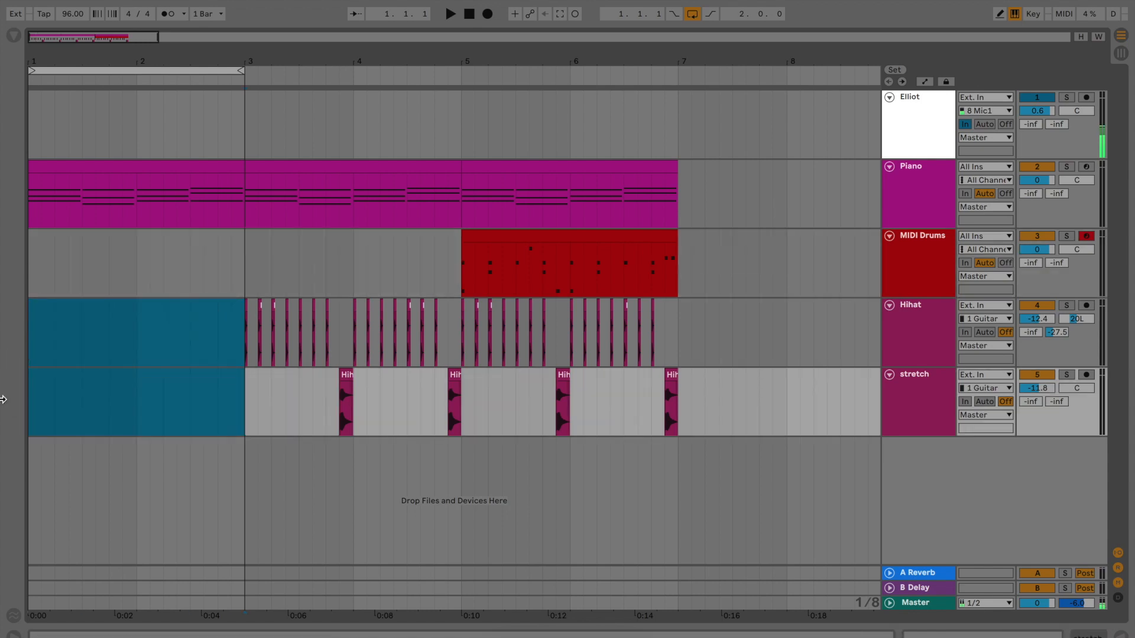
# Play the arrangement from bar 1 to its end with looping turned off
pyautogui.click(466, 16)
pyautogui.press('space')
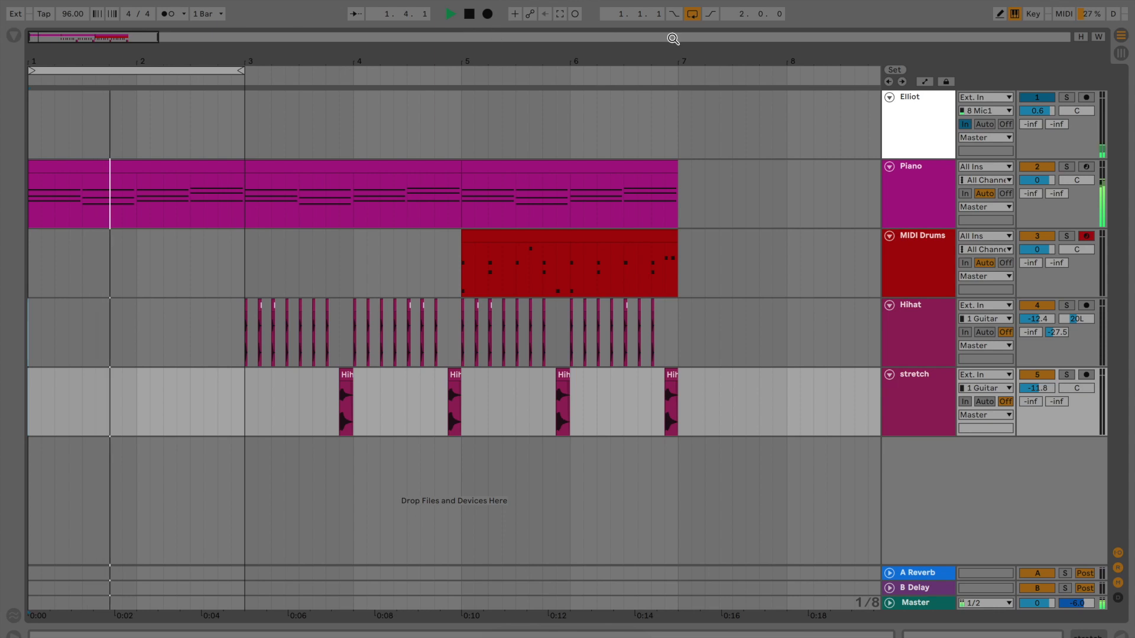
pyautogui.click(690, 14)
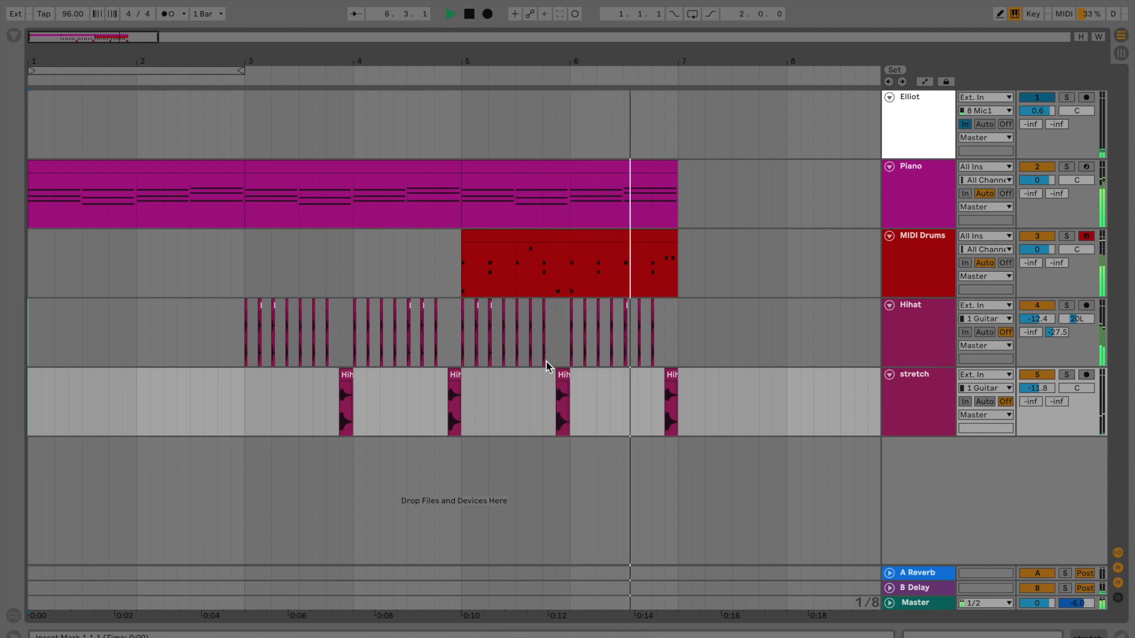
pyautogui.press('space')
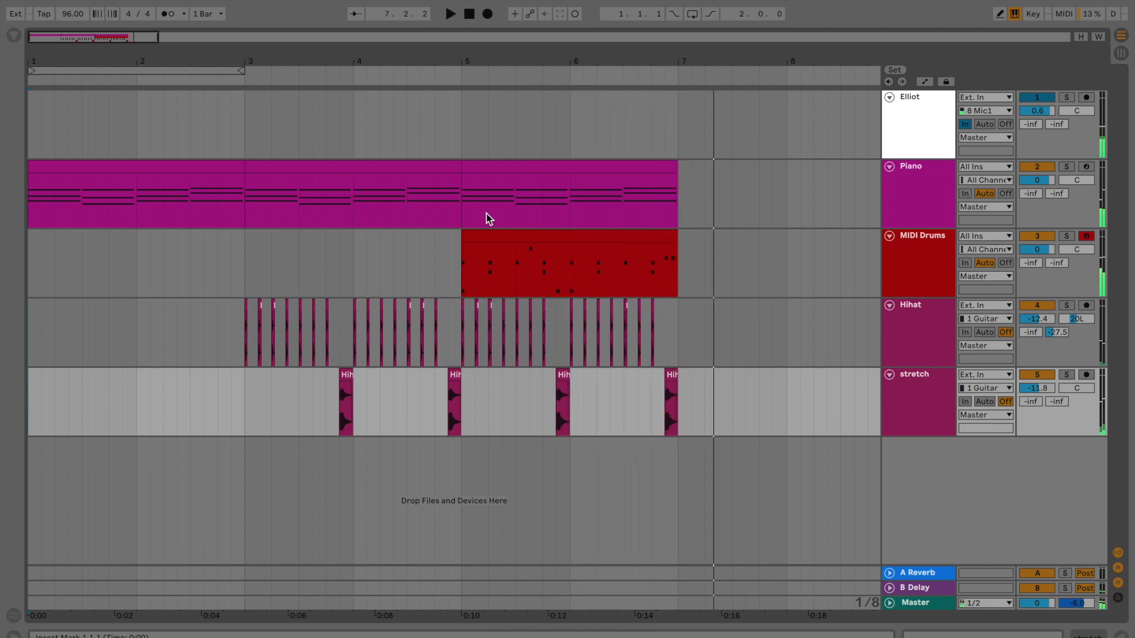
# Add the Auto Filter audio effect to the Piano track
pyautogui.click(931, 192)
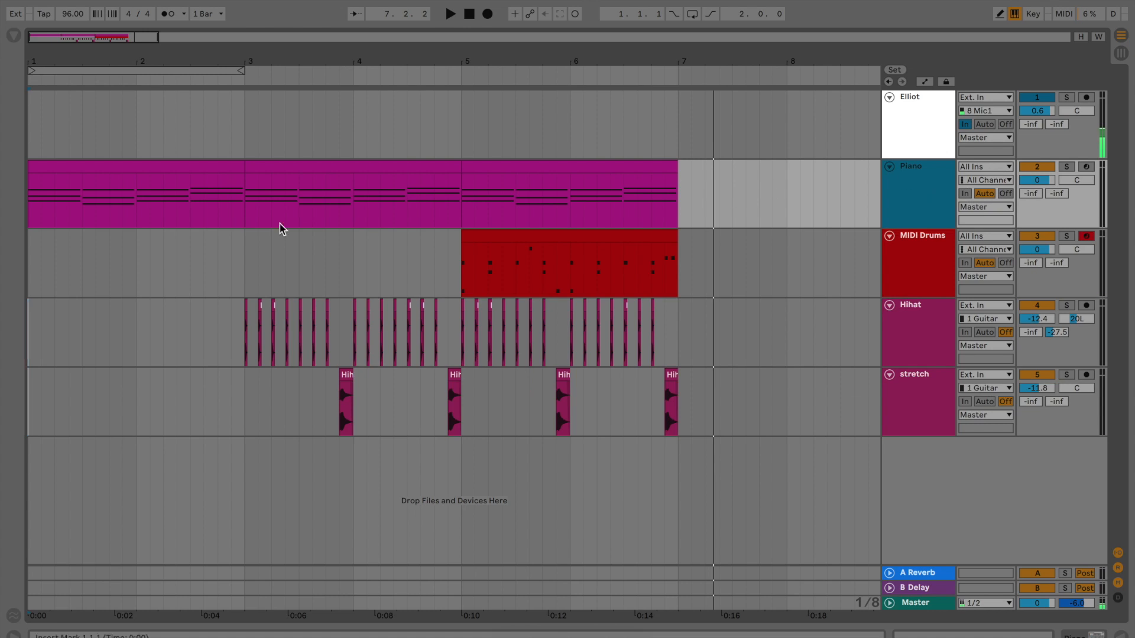
pyautogui.click(13, 36)
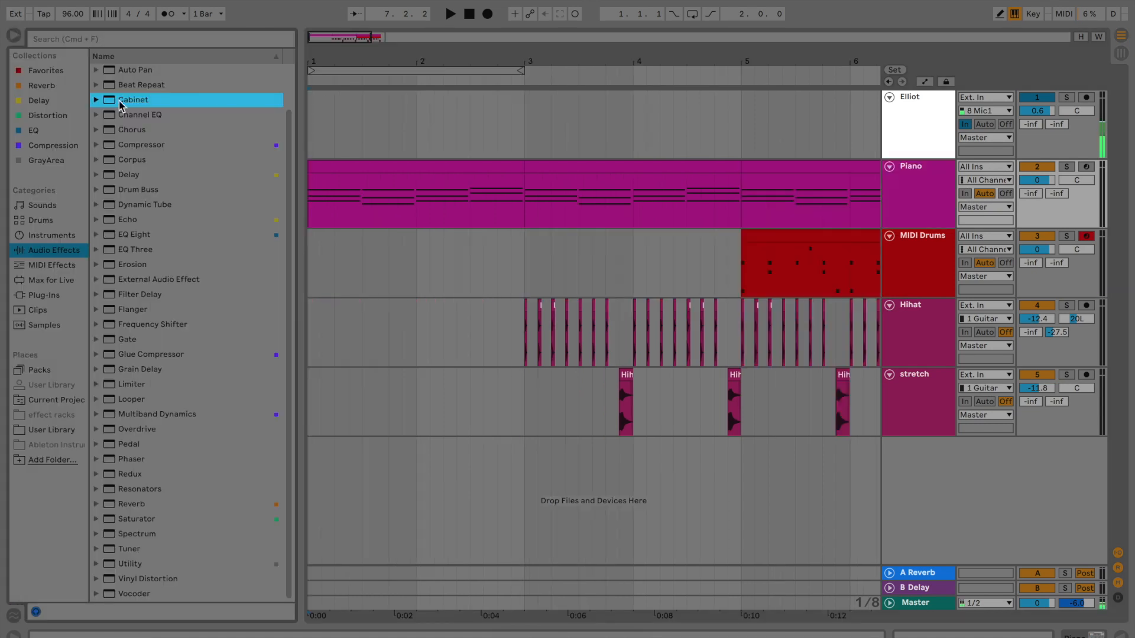
pyautogui.scroll(3, 169, 99)
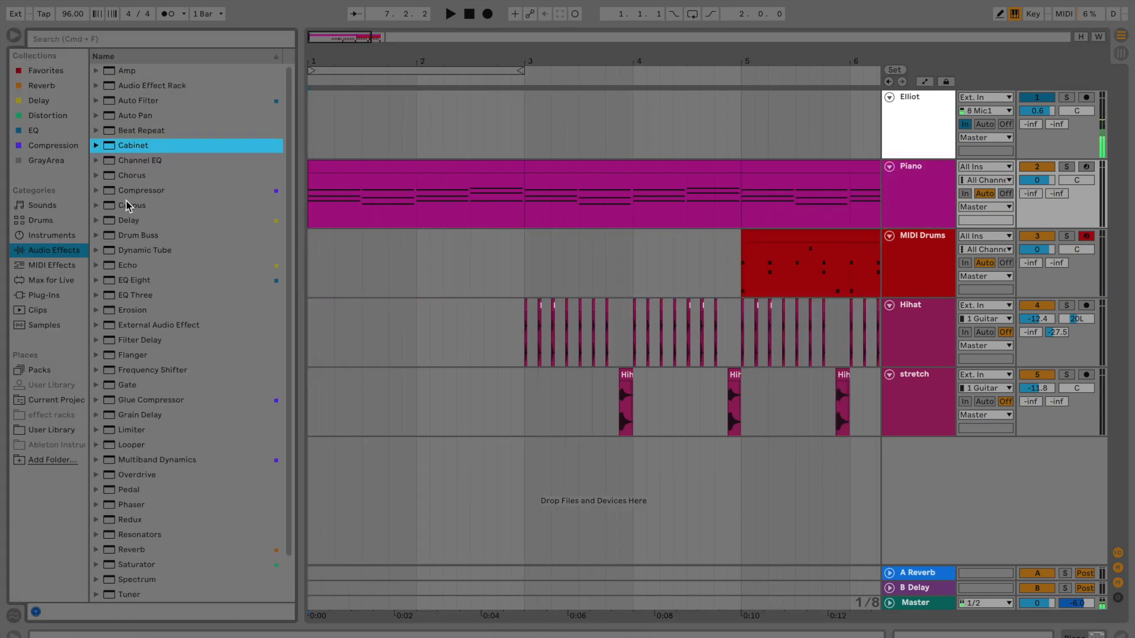
pyautogui.click(157, 104)
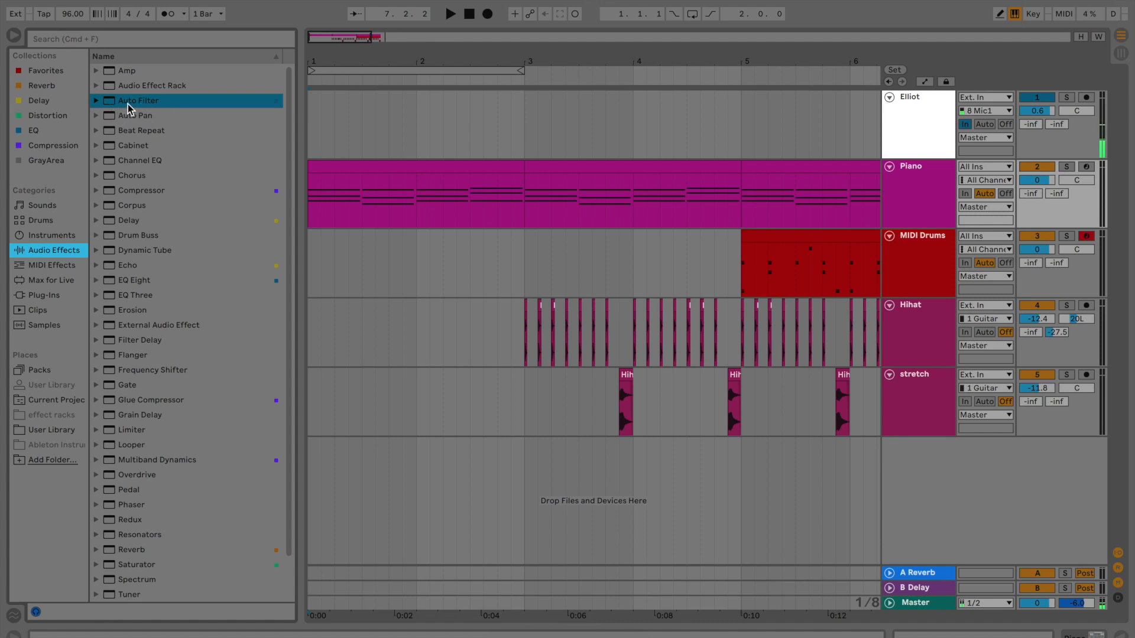
pyautogui.moveTo(131, 103); pyautogui.dragTo(398, 213)
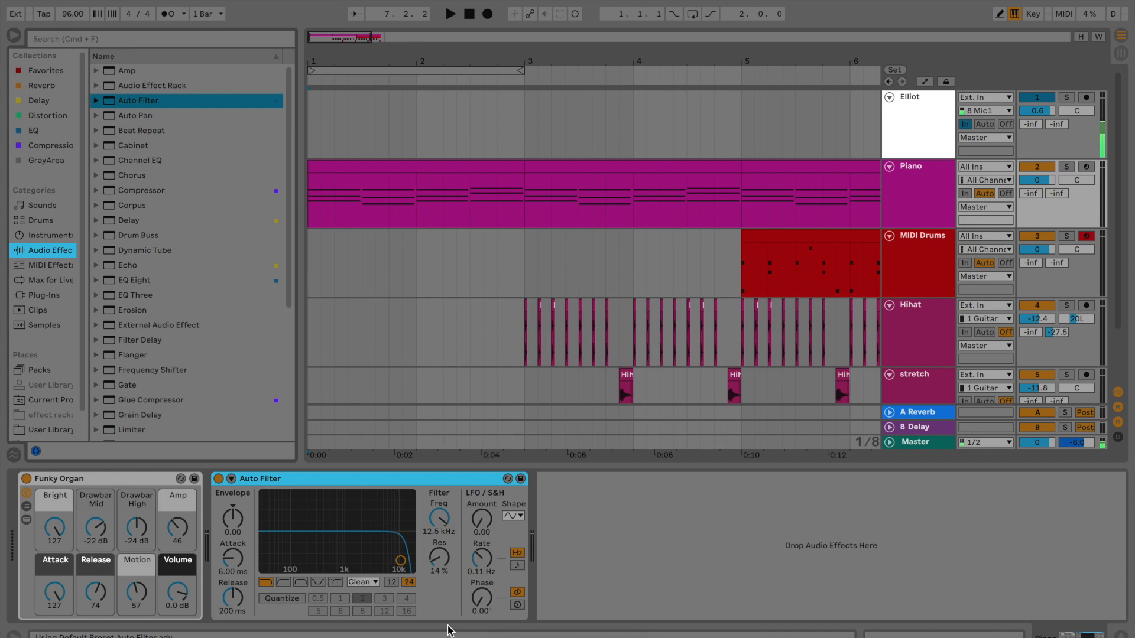
# Play the Piano part from bar 1 while sweeping the Auto Filter frequency down to about 403 Hz, and raise it to 17.9 kHz
pyautogui.click(443, 521)
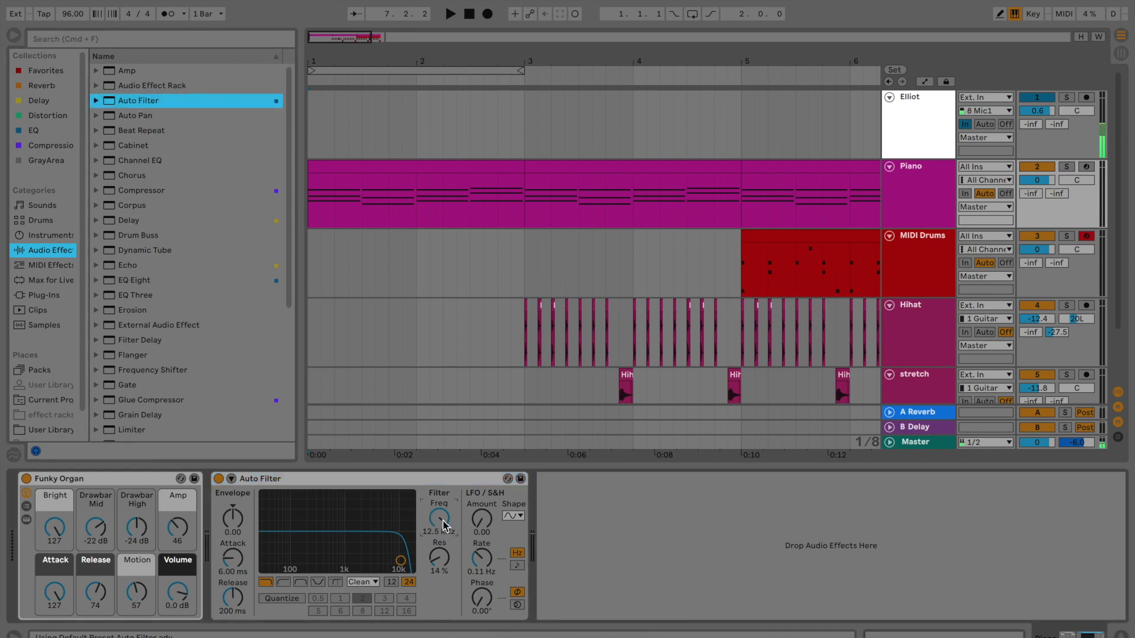
pyautogui.click(384, 187)
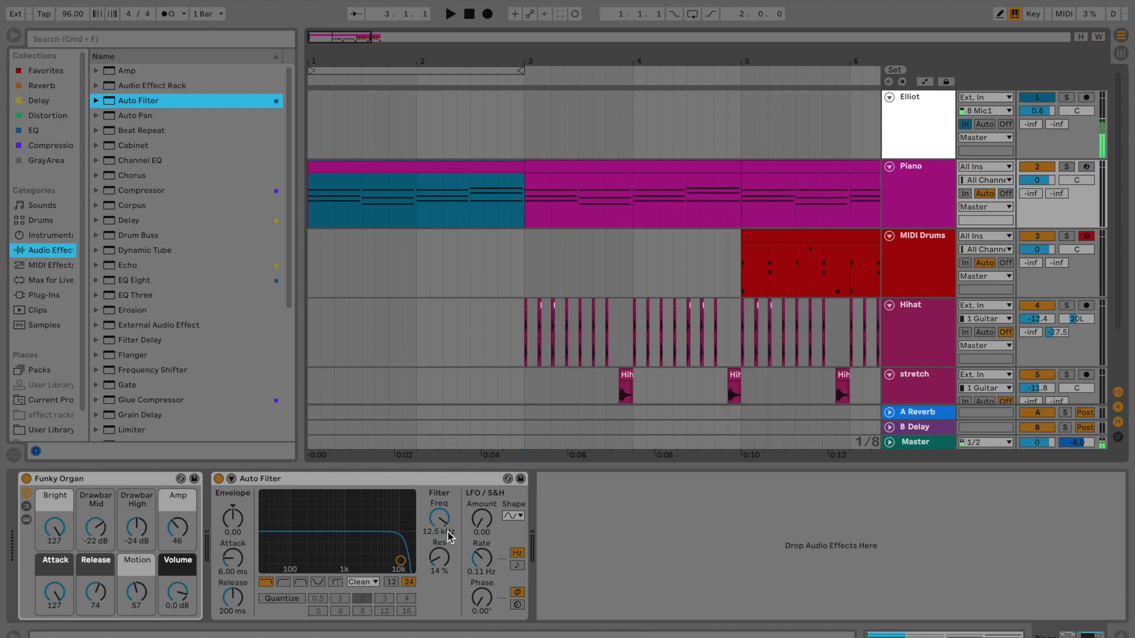
pyautogui.press('space')
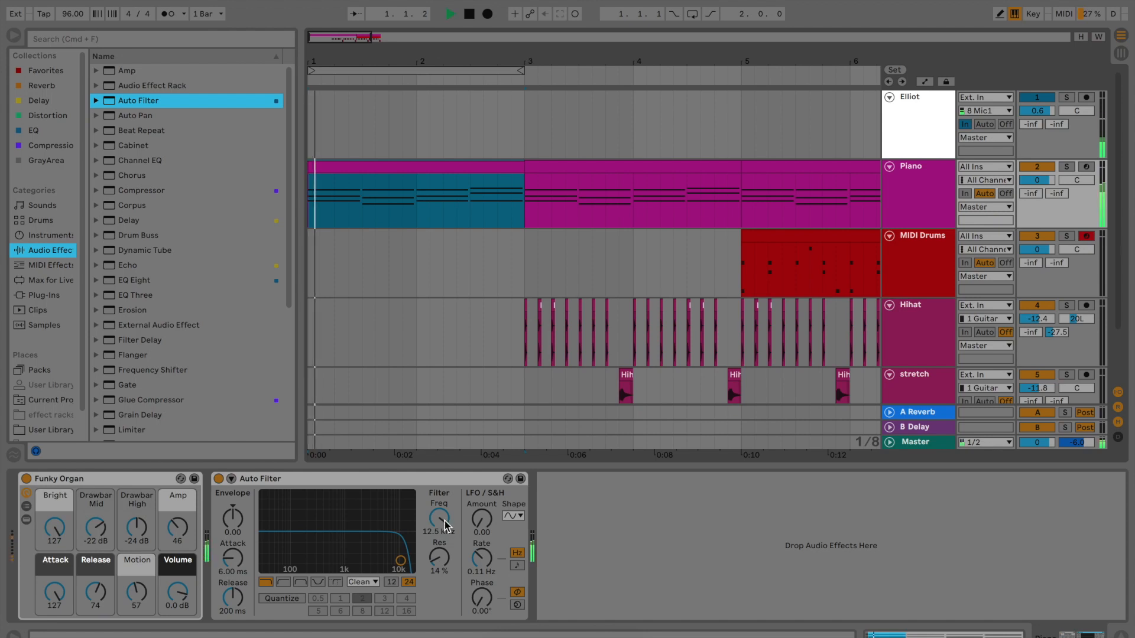
pyautogui.moveTo(445, 525); pyautogui.dragTo(444, 559)
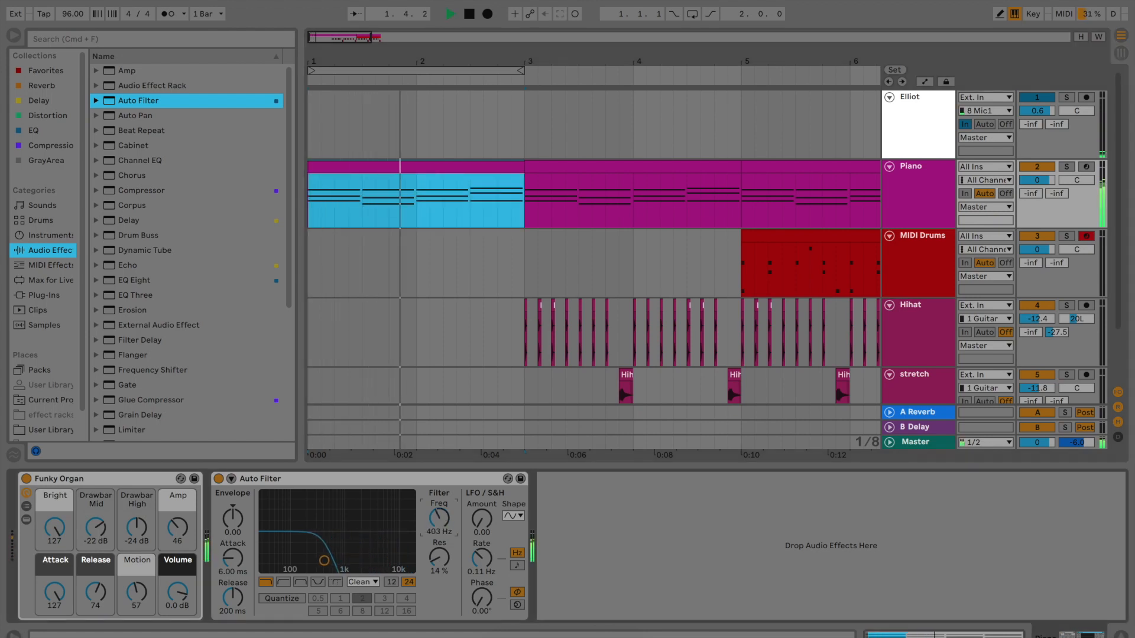
pyautogui.moveTo(439, 518); pyautogui.dragTo(439, 489)
pyautogui.press('space')
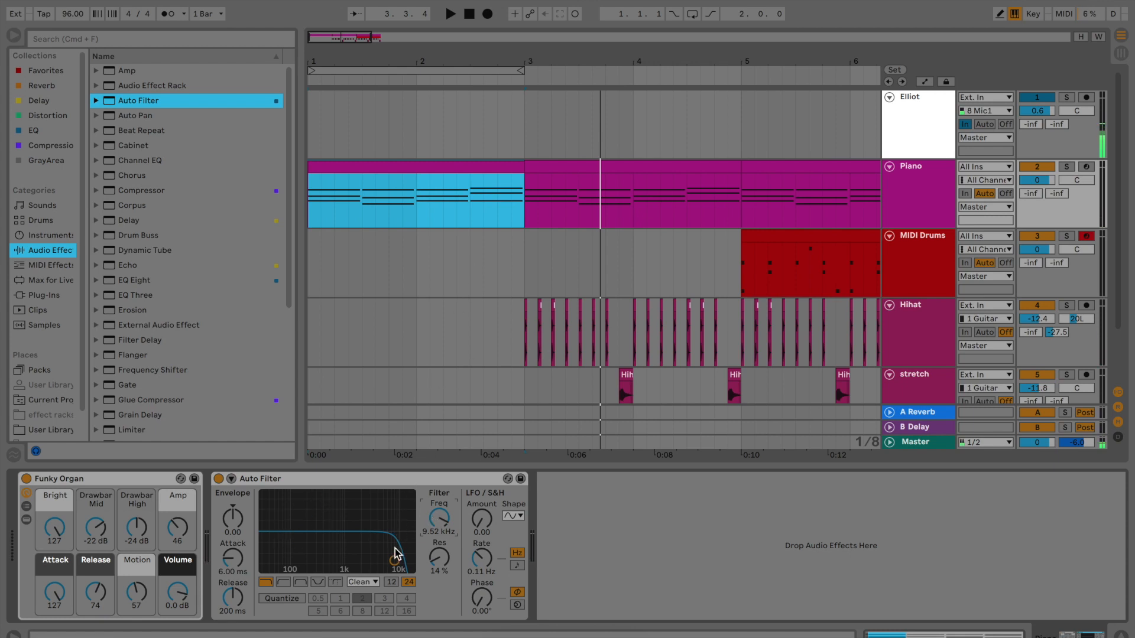
pyautogui.moveTo(438, 532)
pyautogui.mouseDown()
pyautogui.moveTo(438, 509)
pyautogui.moveTo(438, 533)
pyautogui.mouseUp()
# Set the Auto Filter's LFO rate to 1.60 Hz and its LFO amount to 30.0
pyautogui.click(482, 573)
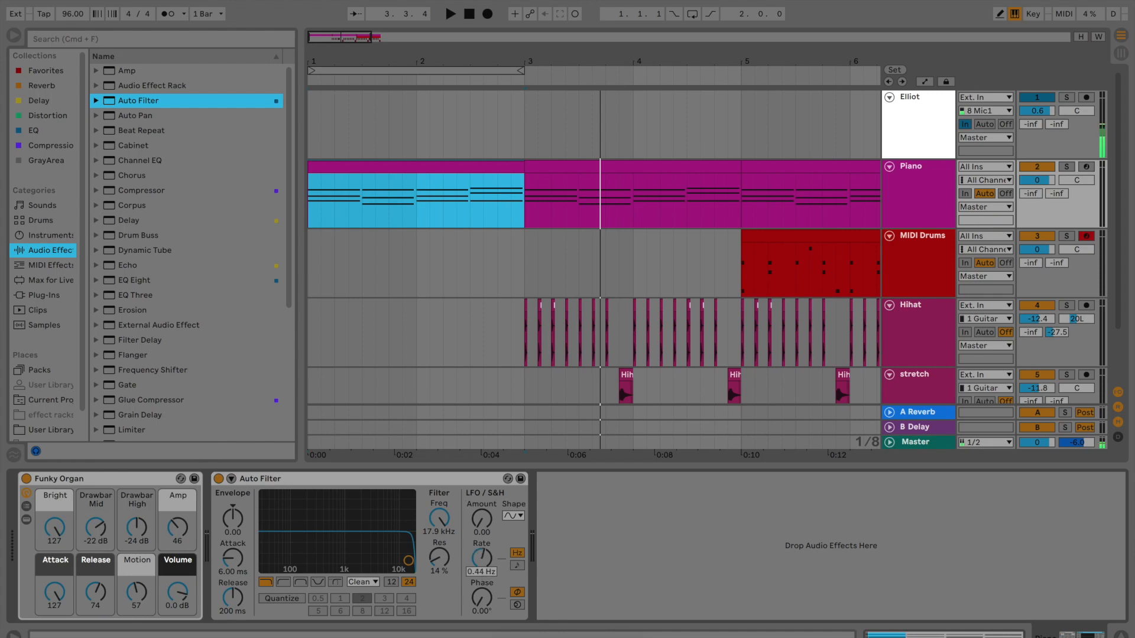
pyautogui.moveTo(482, 573); pyautogui.dragTo(466, 606)
pyautogui.moveTo(482, 526); pyautogui.dragTo(482, 432)
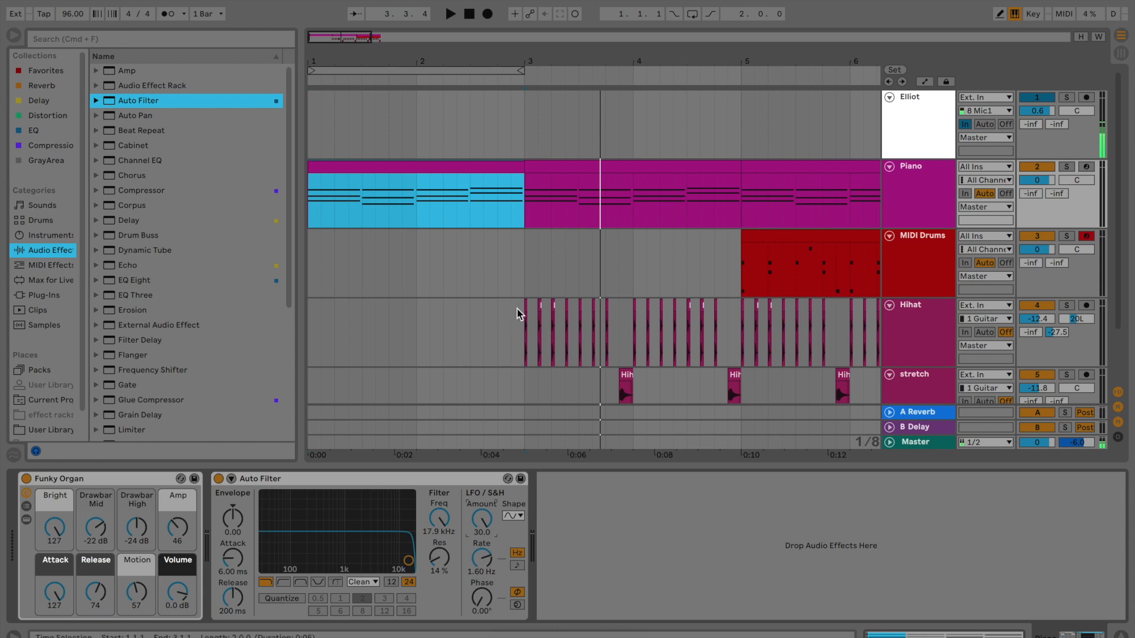
# Switch the Auto Filter's LFO rate from hertz to tempo-synced note values and set it to 1/4
pyautogui.click(519, 567)
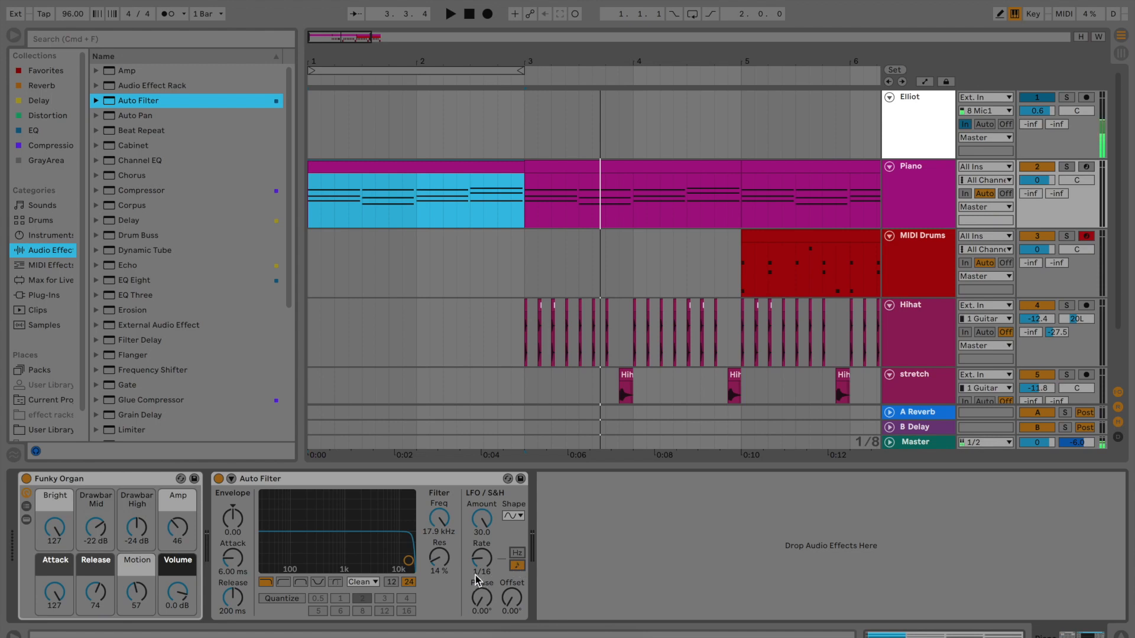
pyautogui.click(518, 555)
pyautogui.click(517, 566)
pyautogui.moveTo(478, 567); pyautogui.dragTo(477, 555)
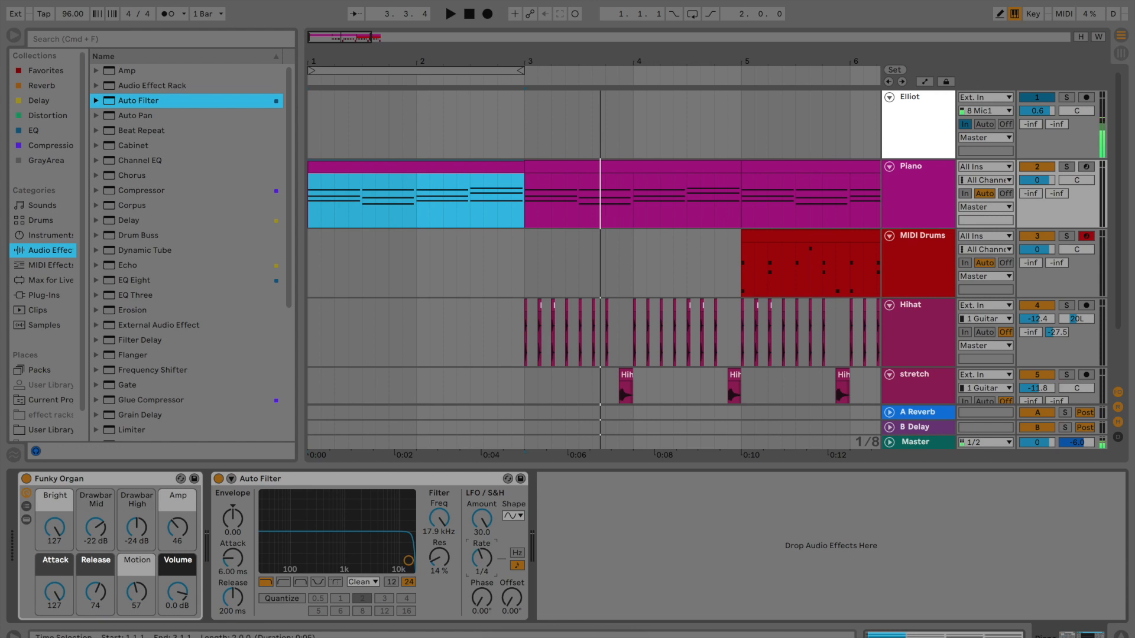
# Play the Piano part from bar 1 to hear the Auto Filter with its LFO rate synced to 1/4
pyautogui.click(425, 168)
pyautogui.press('space')
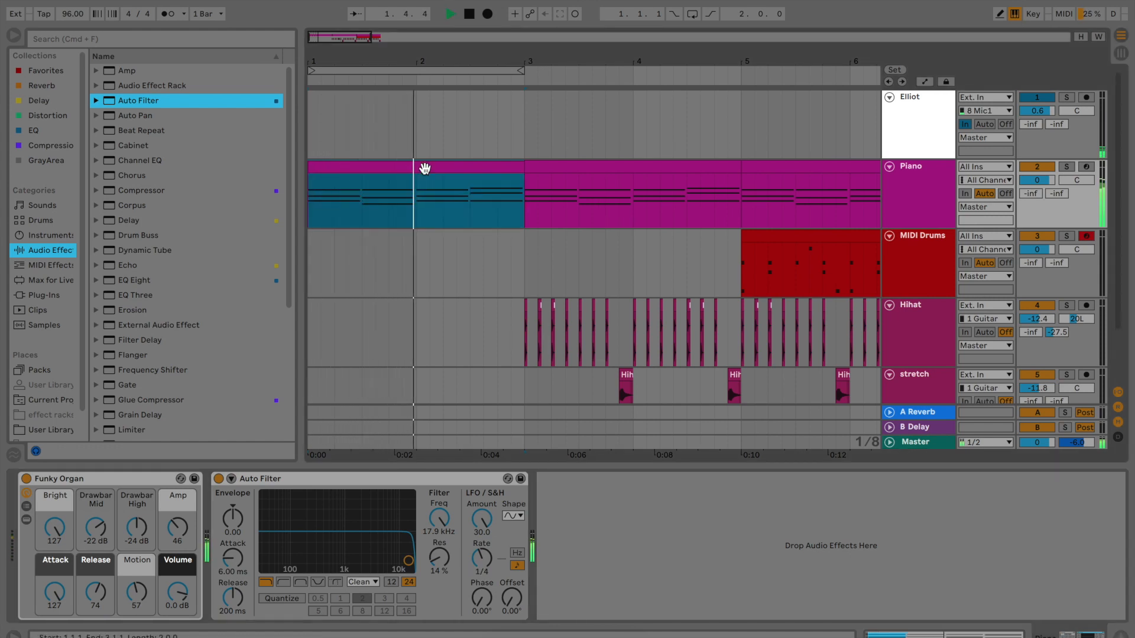
pyautogui.press('space')
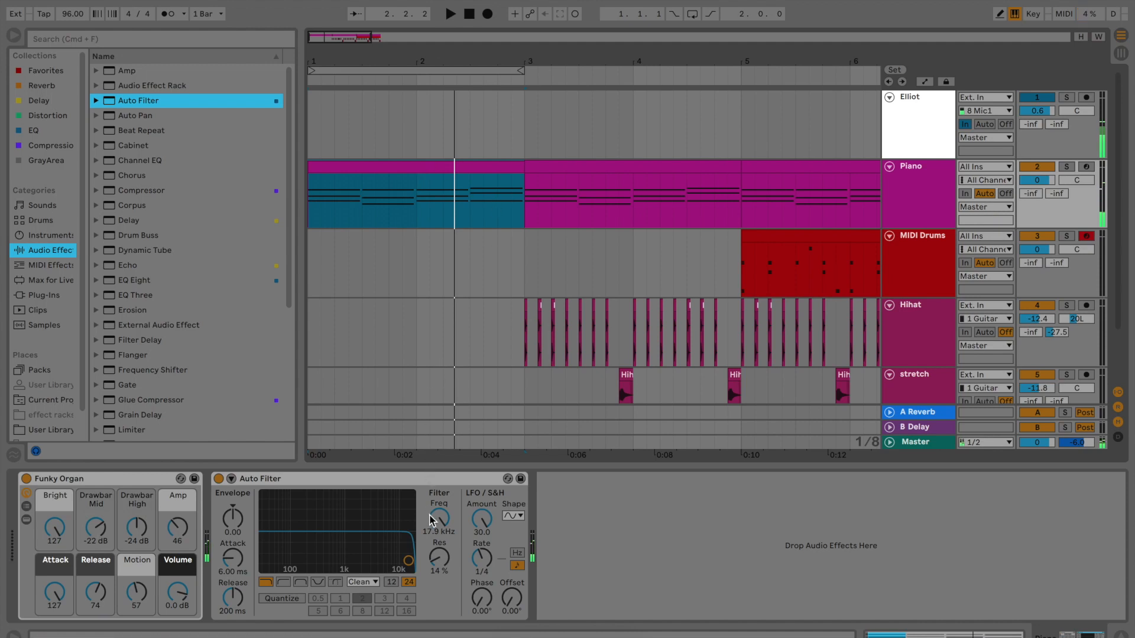
# Lower the Auto Filter's frequency to about 682 Hz and play the arrangement from bar 1 while sweeping it further down
pyautogui.click(444, 525)
pyautogui.moveTo(440, 518); pyautogui.dragTo(439, 565)
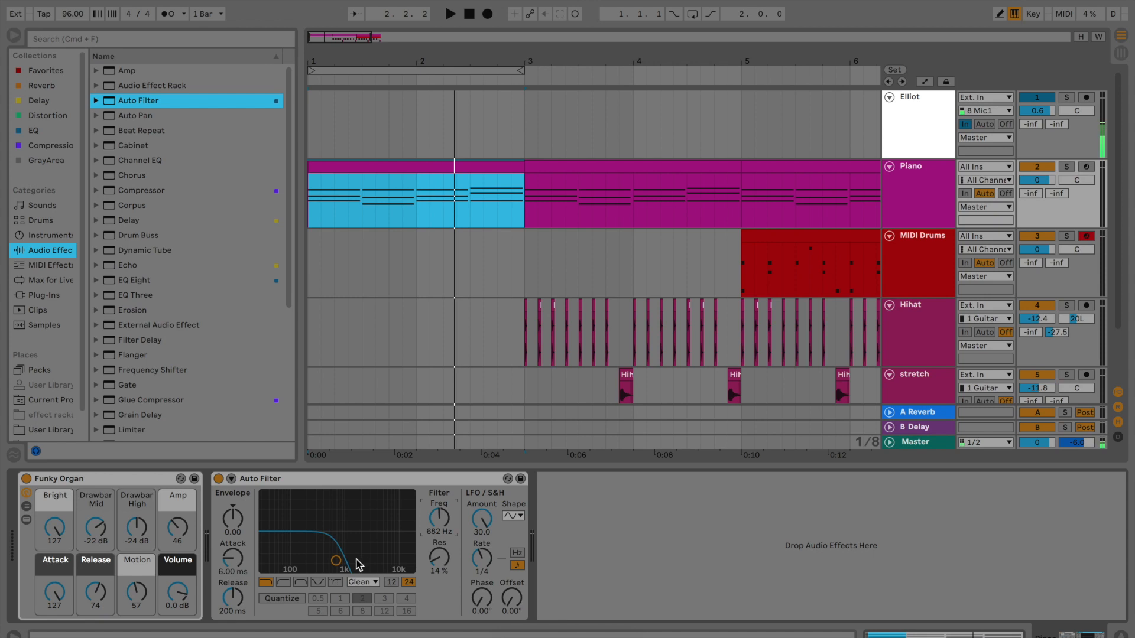
pyautogui.press('space')
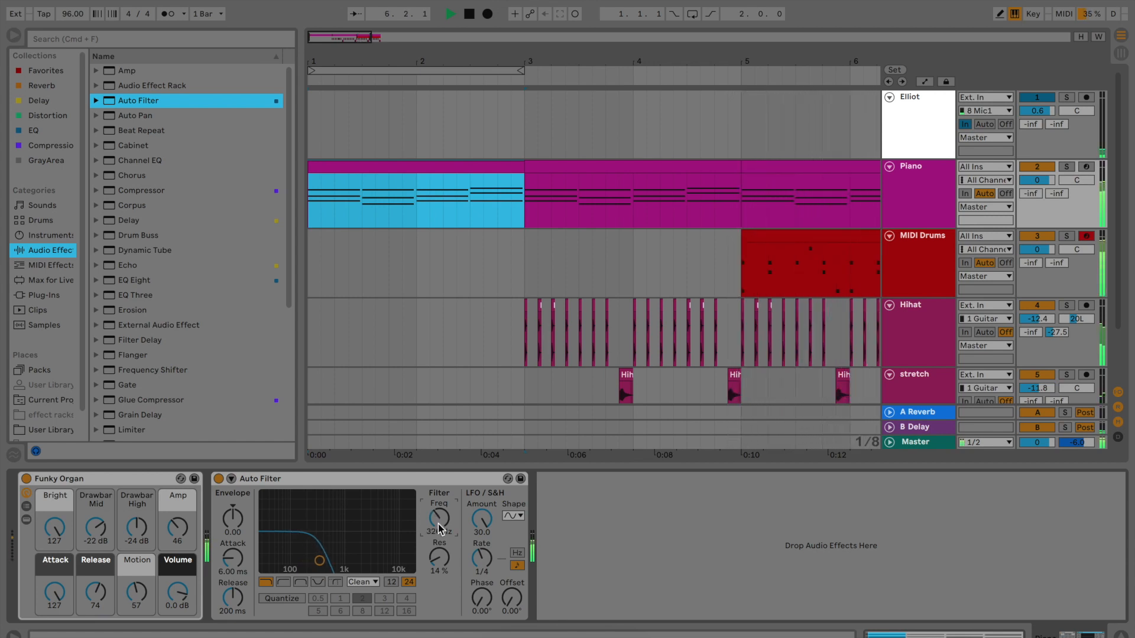
pyautogui.press('space')
# Collapse the Auto Filter and Funky Organ devices on the Piano track
pyautogui.click(332, 478)
pyautogui.doubleClick(331, 478)
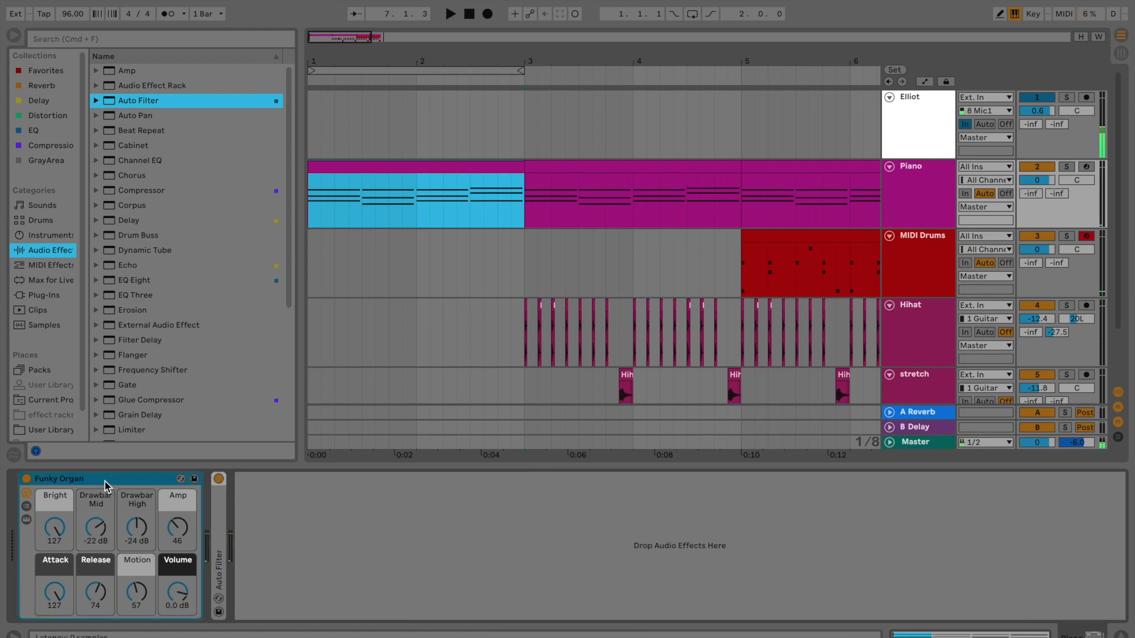
pyautogui.doubleClick(105, 480)
# Add the EQ Eight audio effect to the MIDI Drums track
pyautogui.scroll(-3, 197, 354)
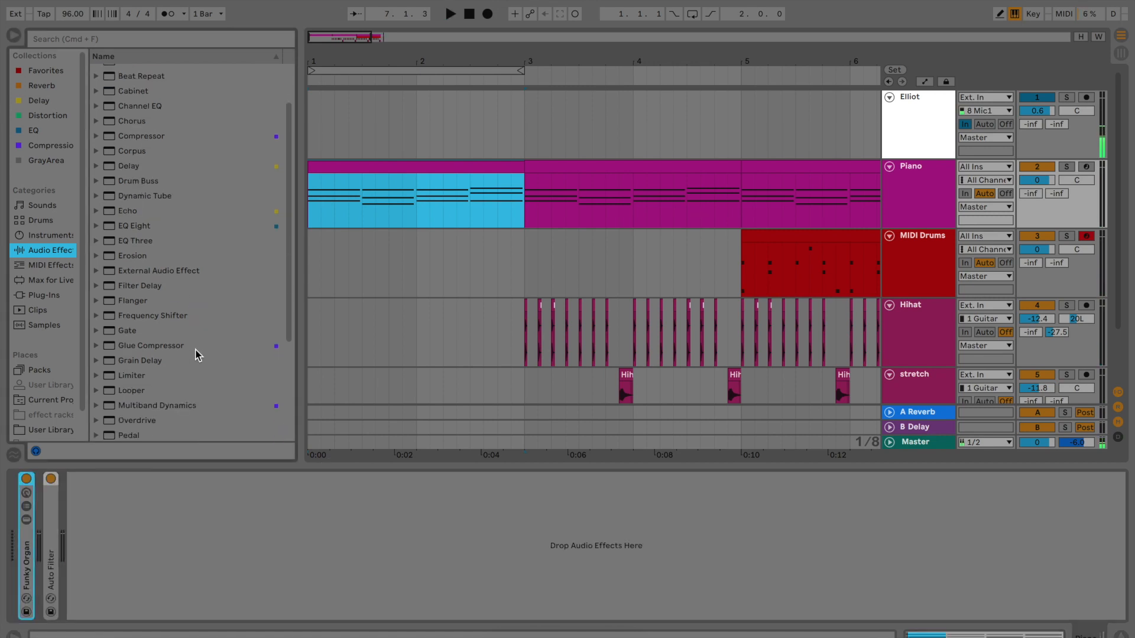
pyautogui.scroll(-5, 219, 313)
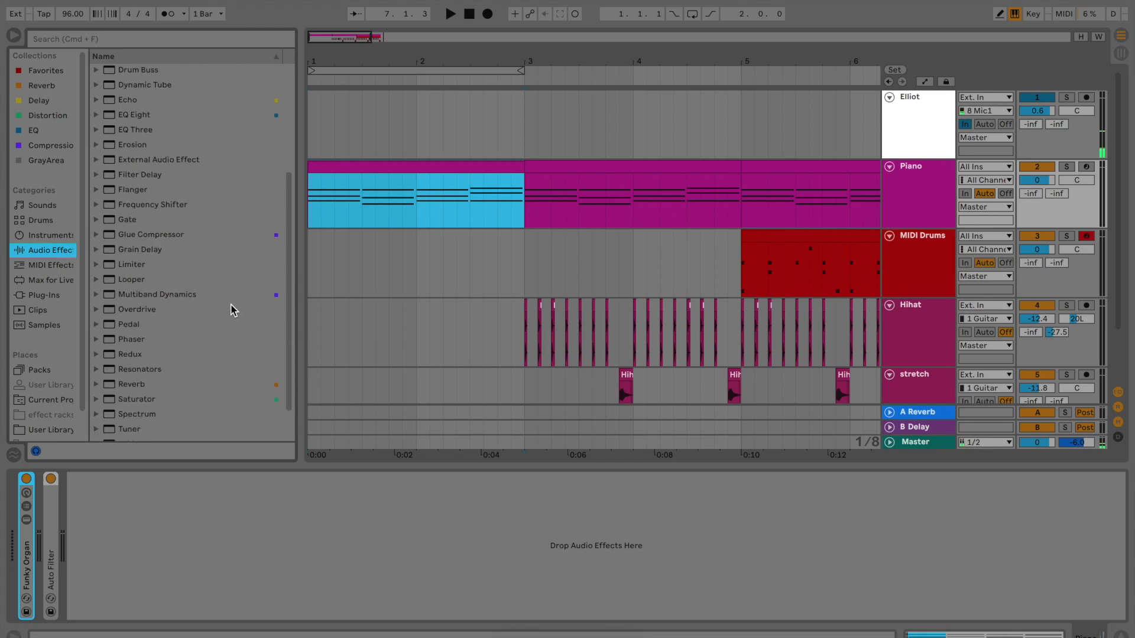
pyautogui.click(919, 257)
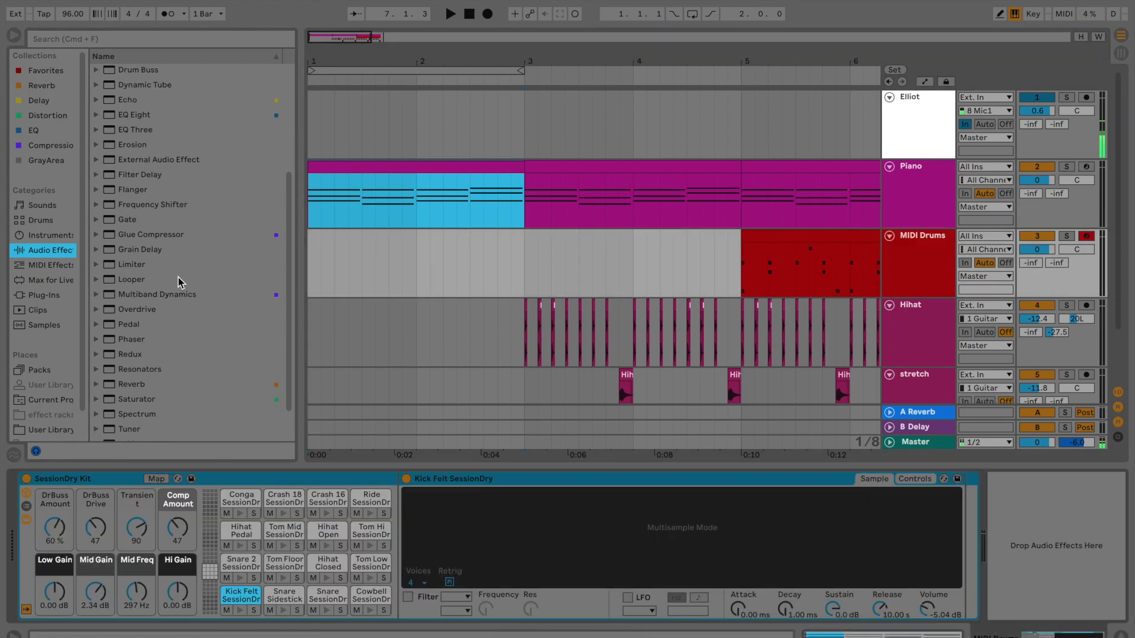
pyautogui.scroll(-2, 178, 278)
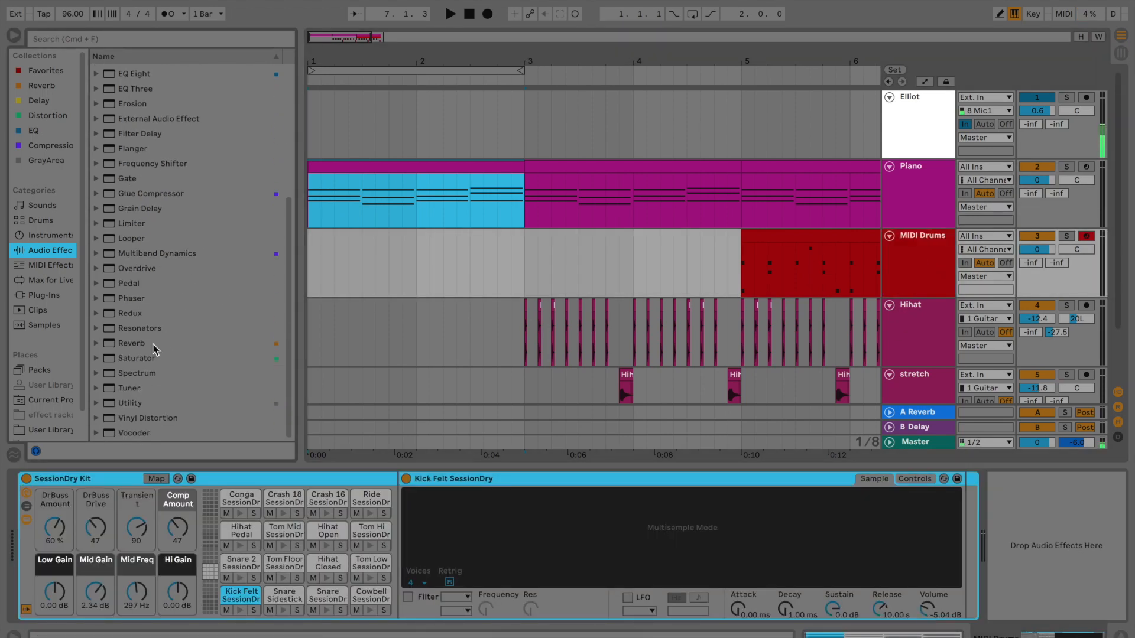
pyautogui.scroll(10, 161, 377)
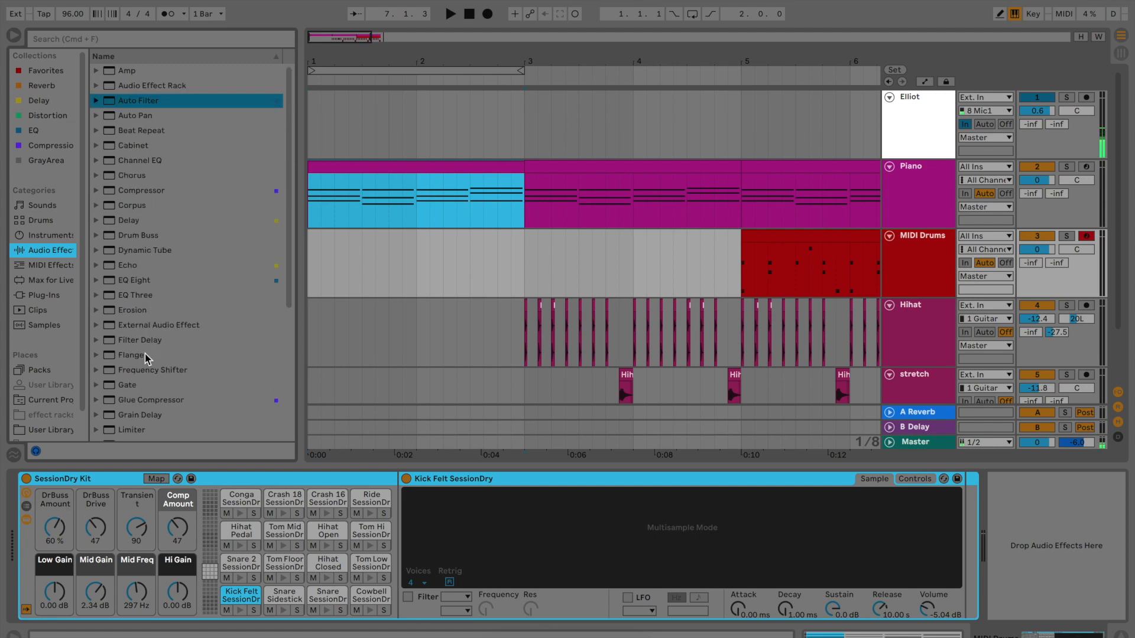
pyautogui.doubleClick(135, 279)
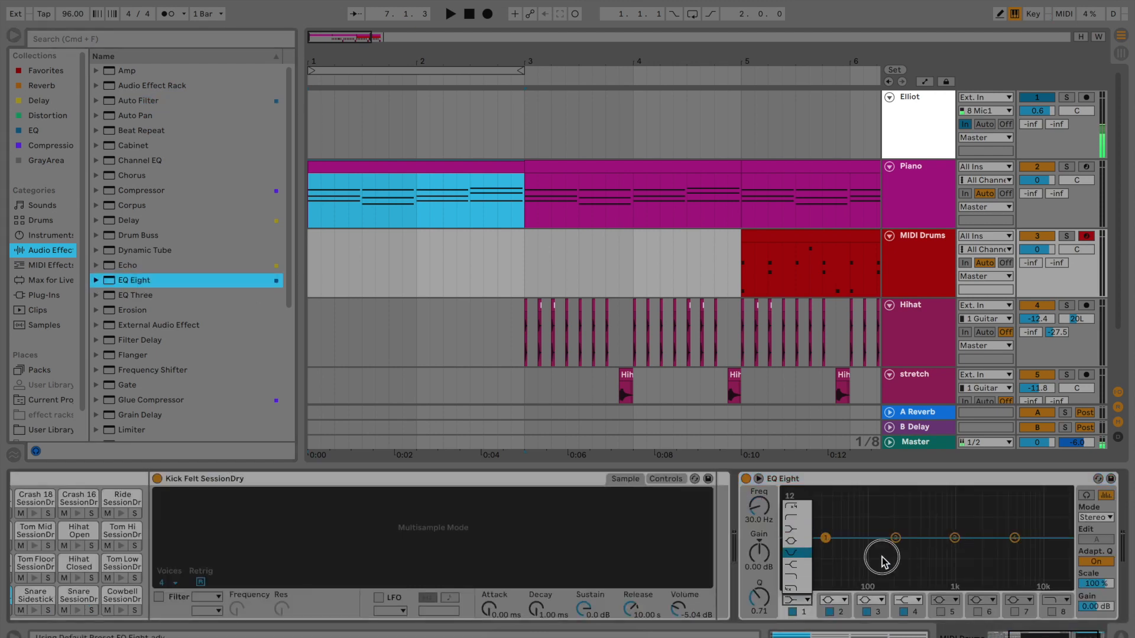
# Cut EQ Eight band 2 to -11.0 dB at 267 Hz, deeply cut band 3, and cut band 4 to -11.3 dB at 5.50 kHz
pyautogui.moveTo(894, 538); pyautogui.dragTo(906, 574)
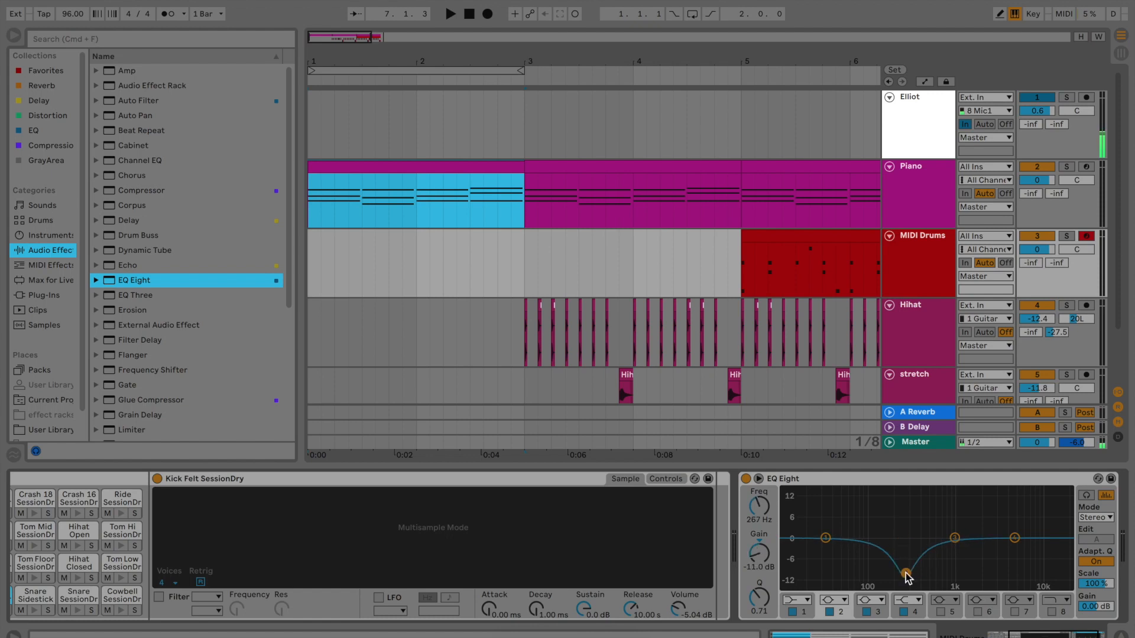
pyautogui.moveTo(954, 538); pyautogui.dragTo(941, 578)
pyautogui.moveTo(1015, 538)
pyautogui.mouseDown()
pyautogui.moveTo(1028, 578)
pyautogui.moveTo(1017, 574)
pyautogui.mouseUp()
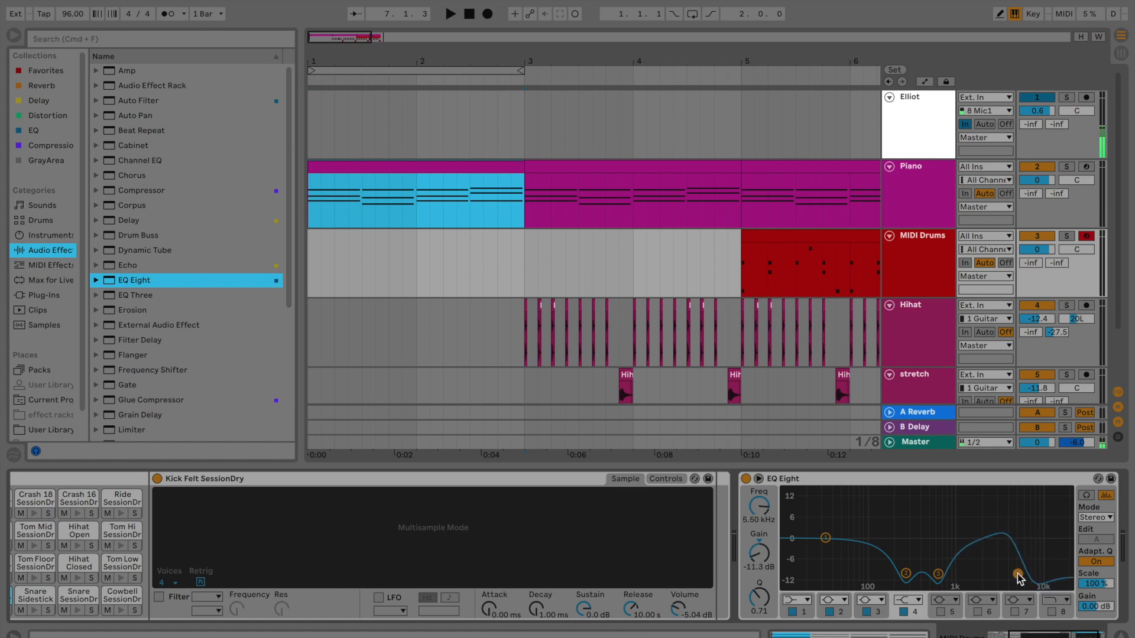
# Play the arrangement from 4.3 and readjust EQ Eight band 2 to 323 Hz at -1.36 dB and band 4 to 5.62 kHz at 0.12 dB
pyautogui.click(694, 264)
pyautogui.press('space')
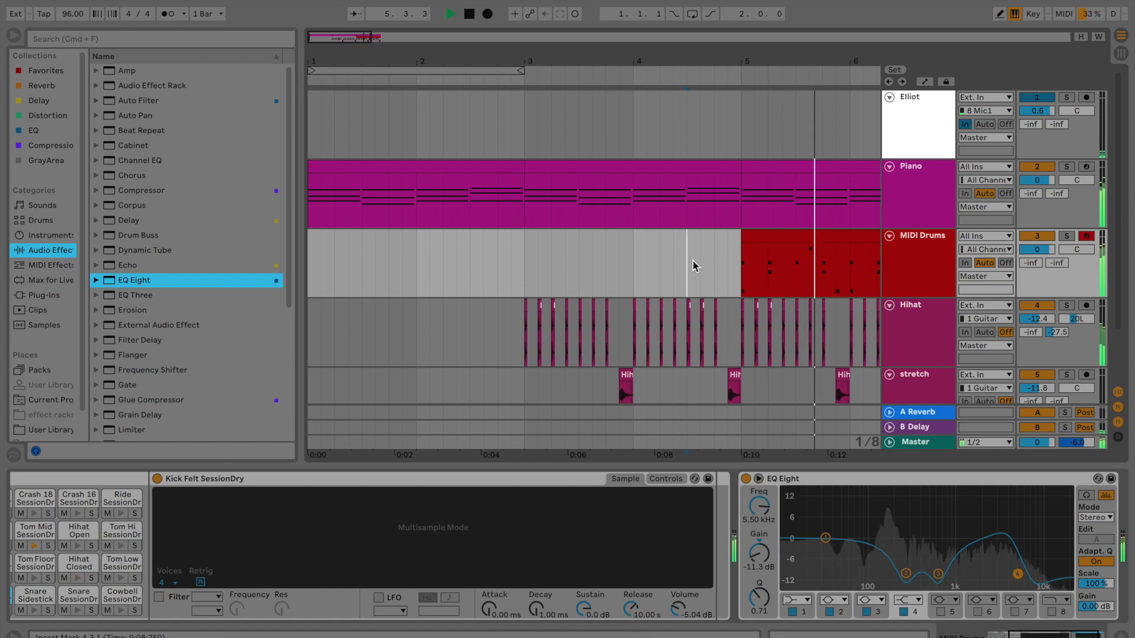
pyautogui.moveTo(906, 574); pyautogui.dragTo(920, 532)
pyautogui.press('space')
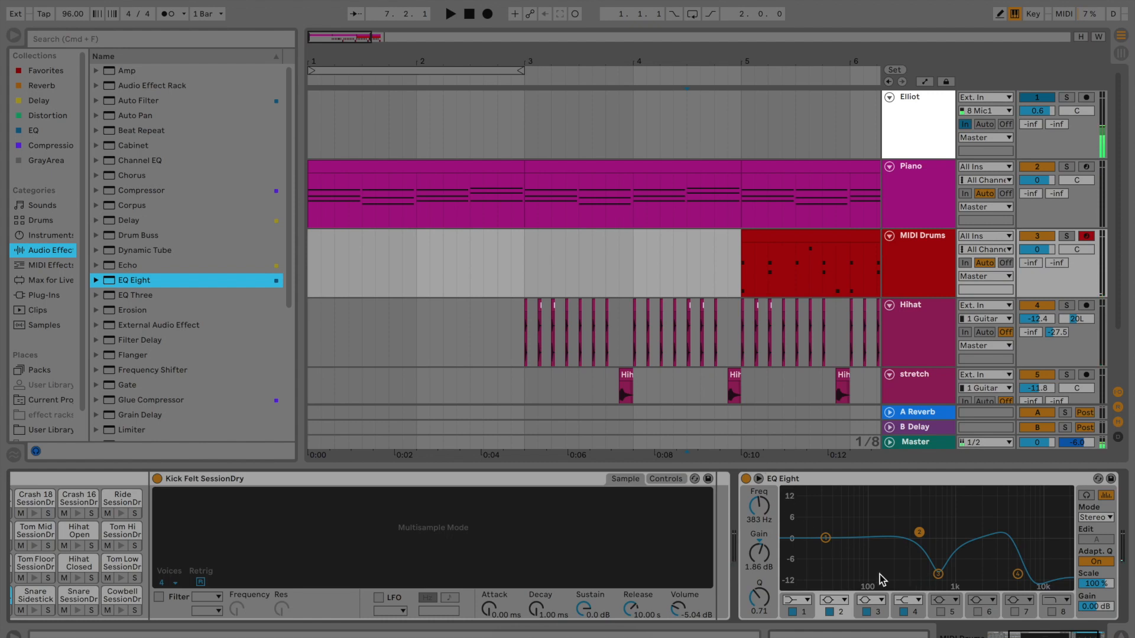
pyautogui.moveTo(919, 533); pyautogui.dragTo(912, 543)
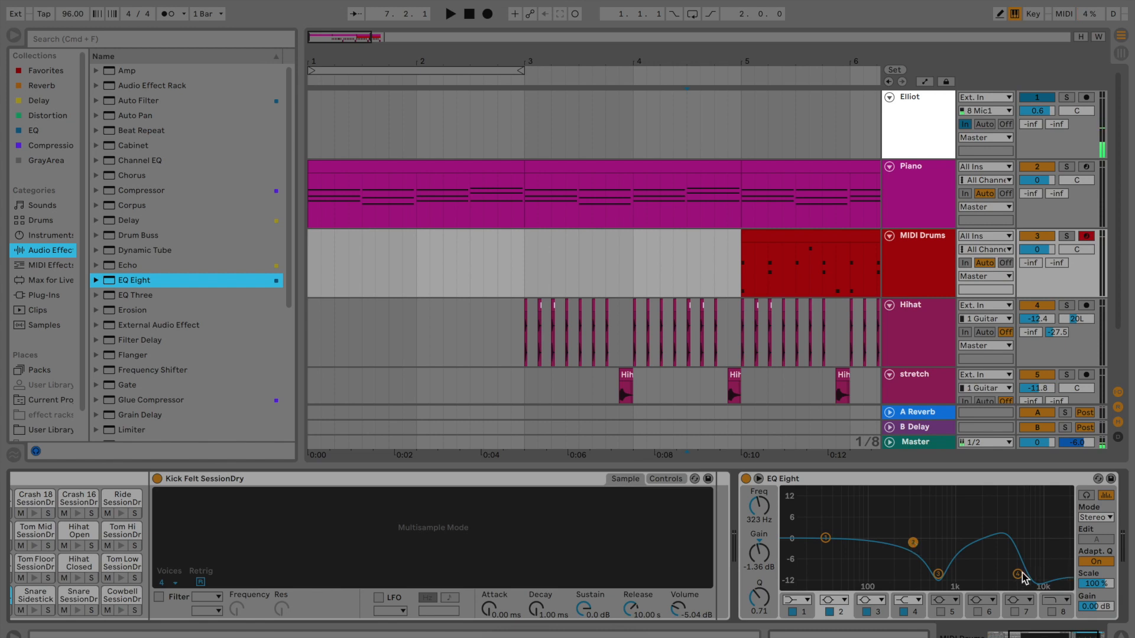
pyautogui.moveTo(1018, 574); pyautogui.dragTo(1018, 538)
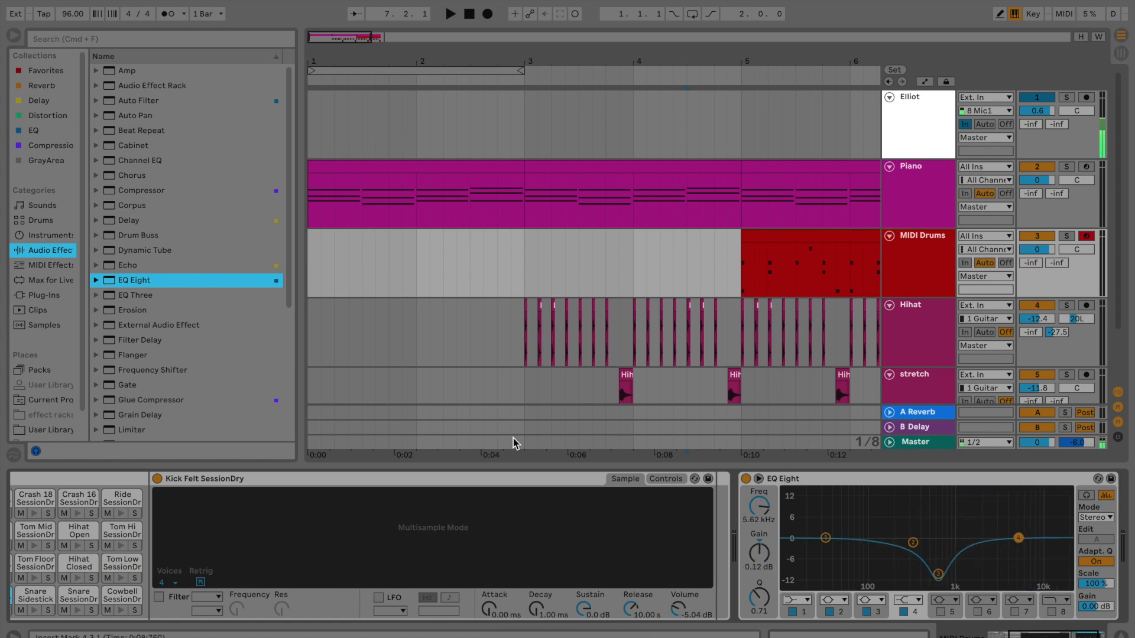
# Collapse the SessionDry Kit and EQ Eight devices on the MIDI Drums track
pyautogui.hscroll(-5, 68, 482)
pyautogui.doubleClick(82, 477)
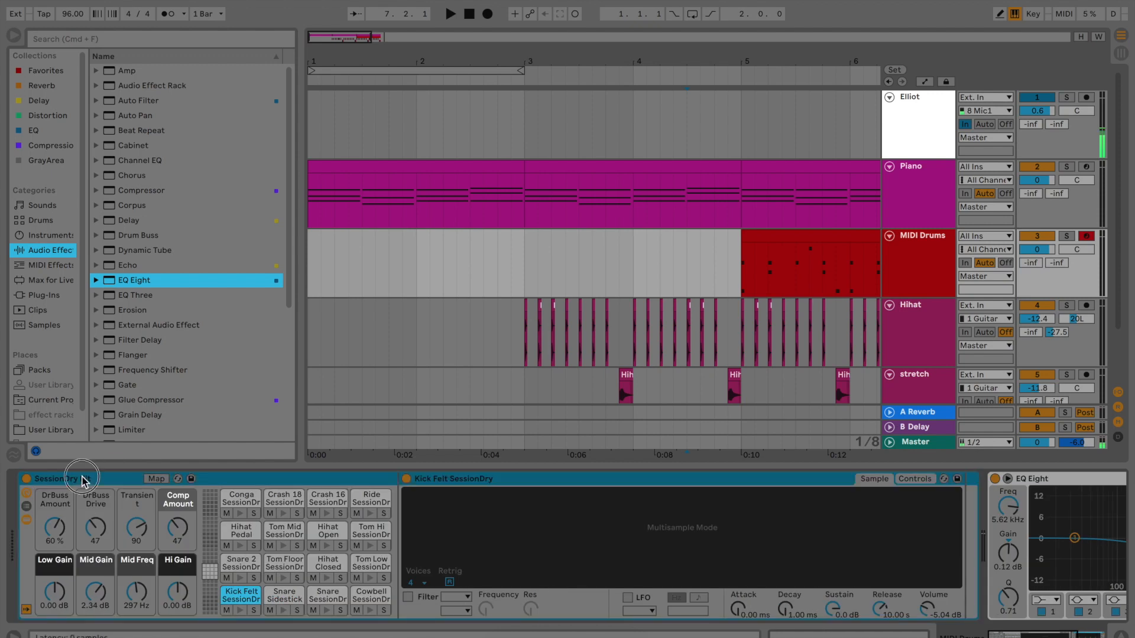
pyautogui.doubleClick(108, 479)
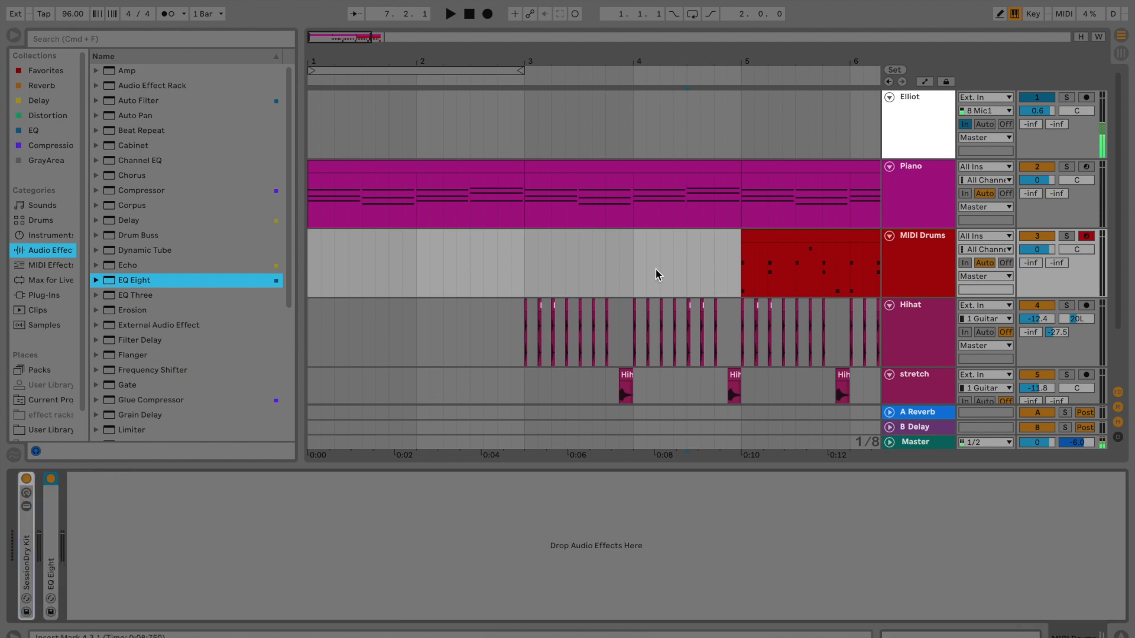
pyautogui.click(125, 571)
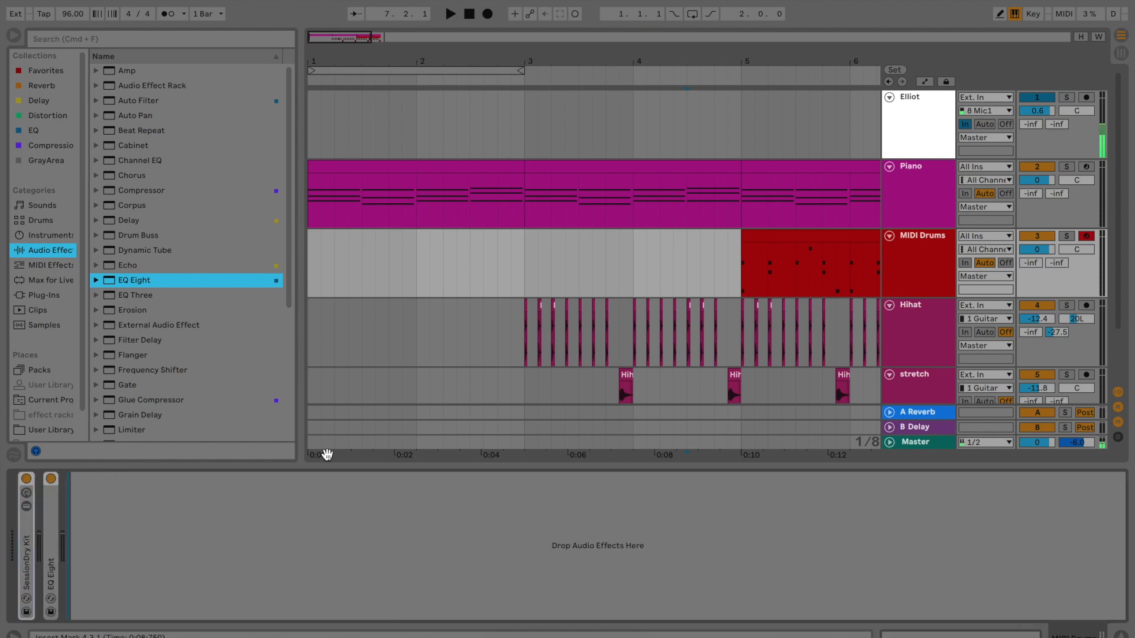
pyautogui.click(939, 325)
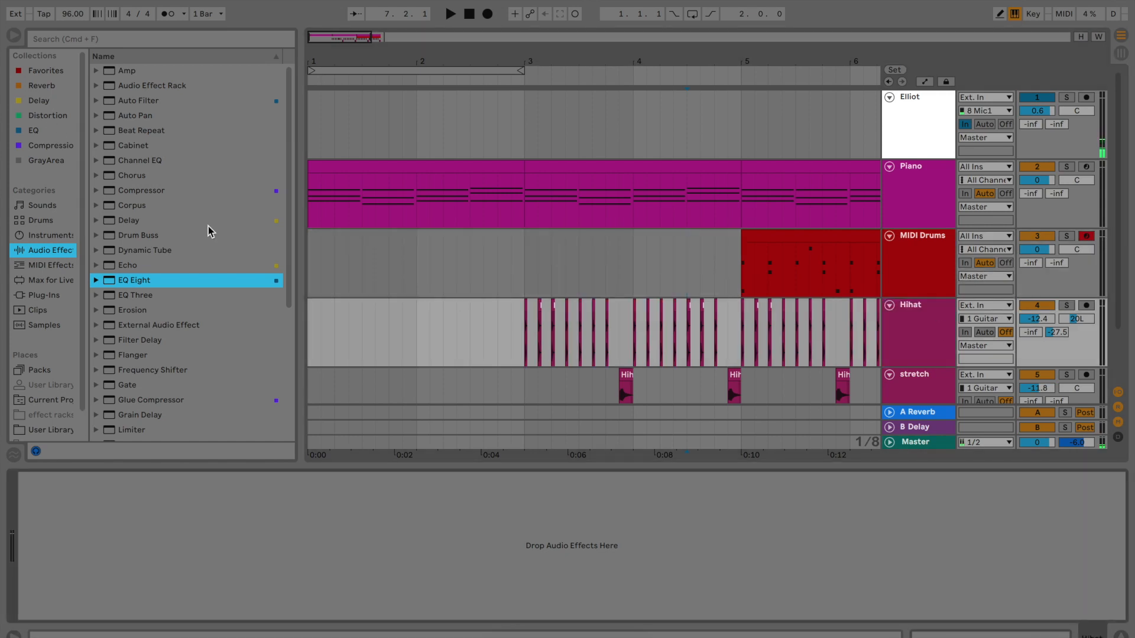
pyautogui.scroll(-3, 177, 233)
pyautogui.scroll(-1, 170, 240)
pyautogui.scroll(-5, 172, 243)
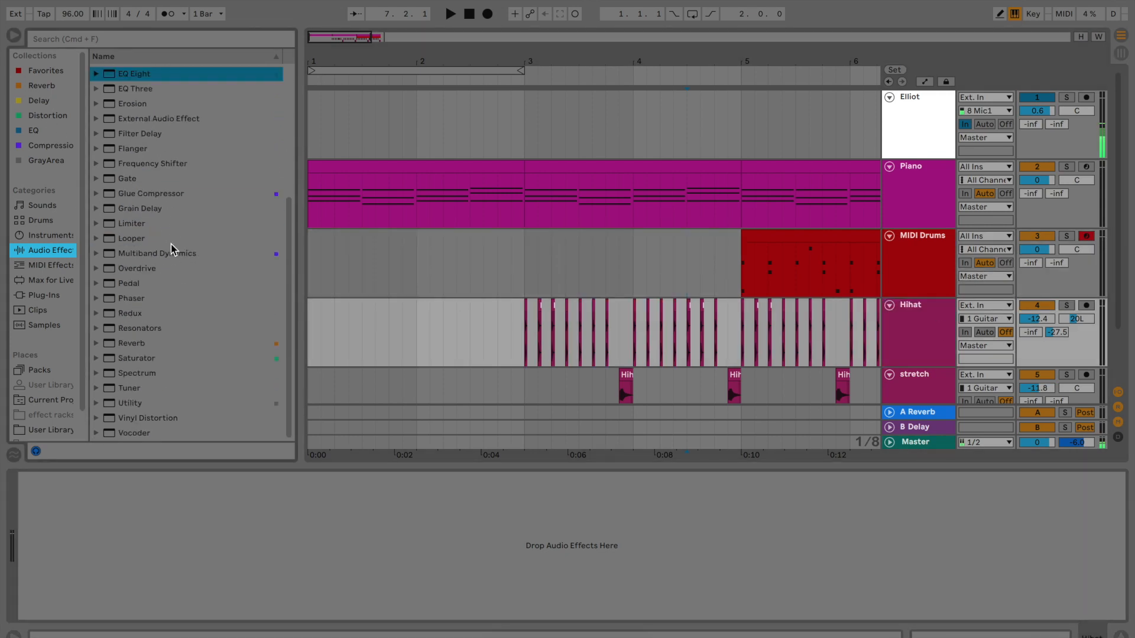
# Add the Reverb audio effect after EQ Eight on the MIDI Drums track
pyautogui.click(902, 248)
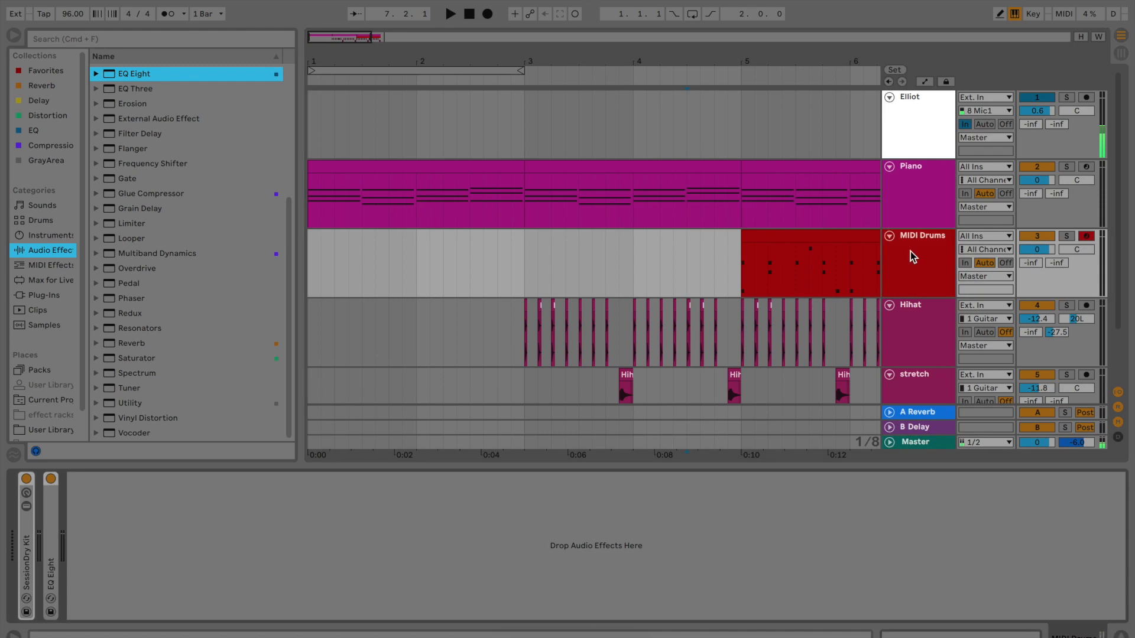
pyautogui.scroll(8, 125, 125)
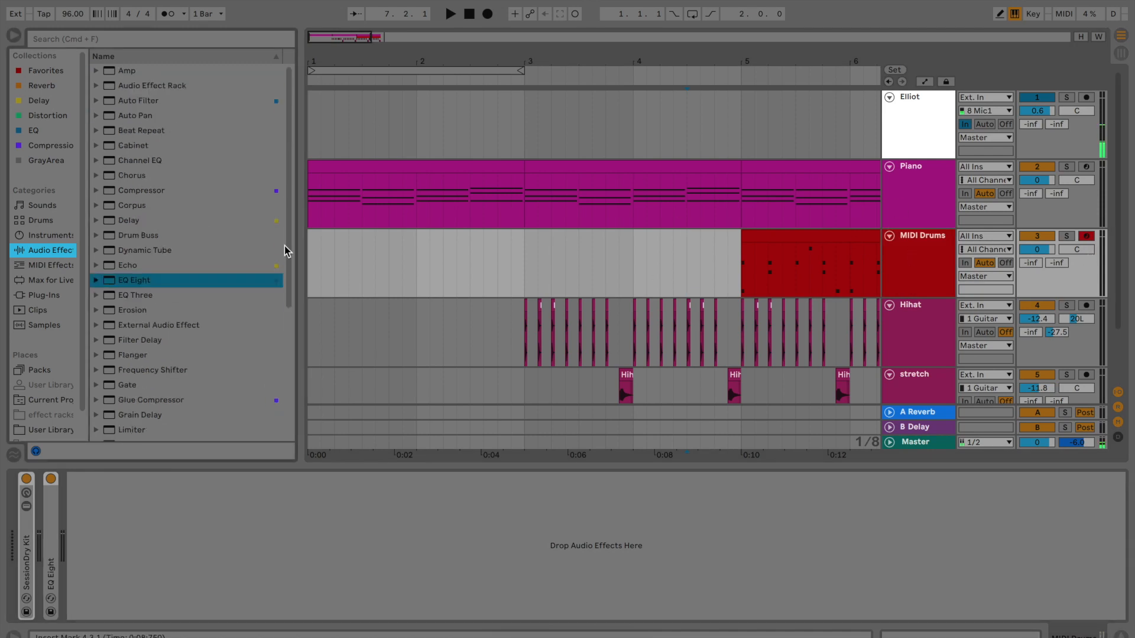
pyautogui.scroll(-4, 144, 319)
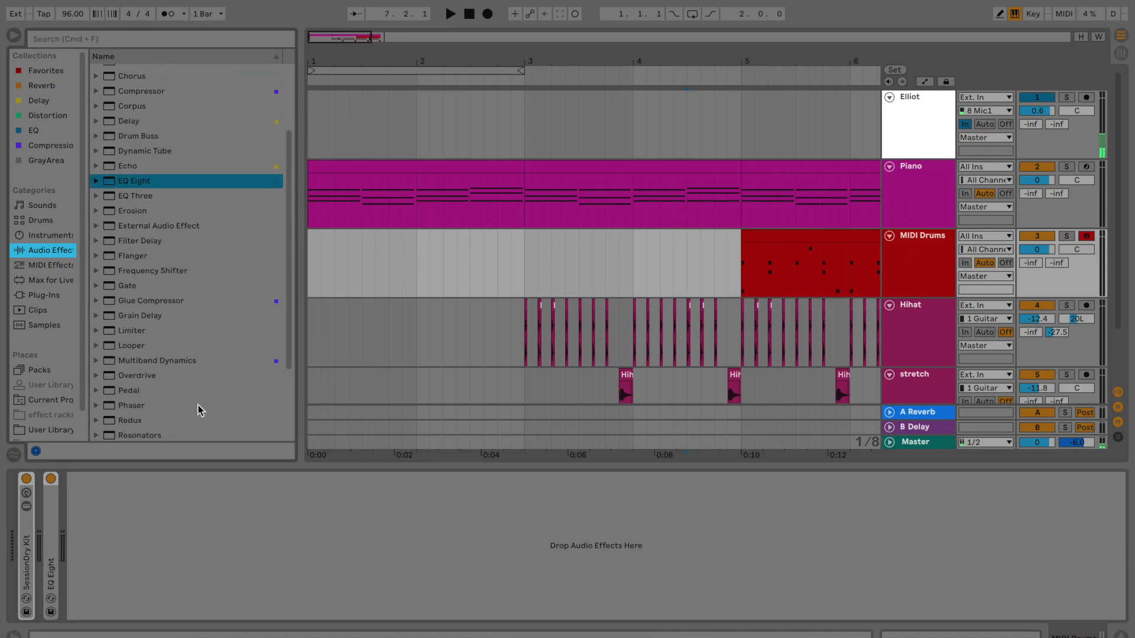
pyautogui.scroll(4, 150, 355)
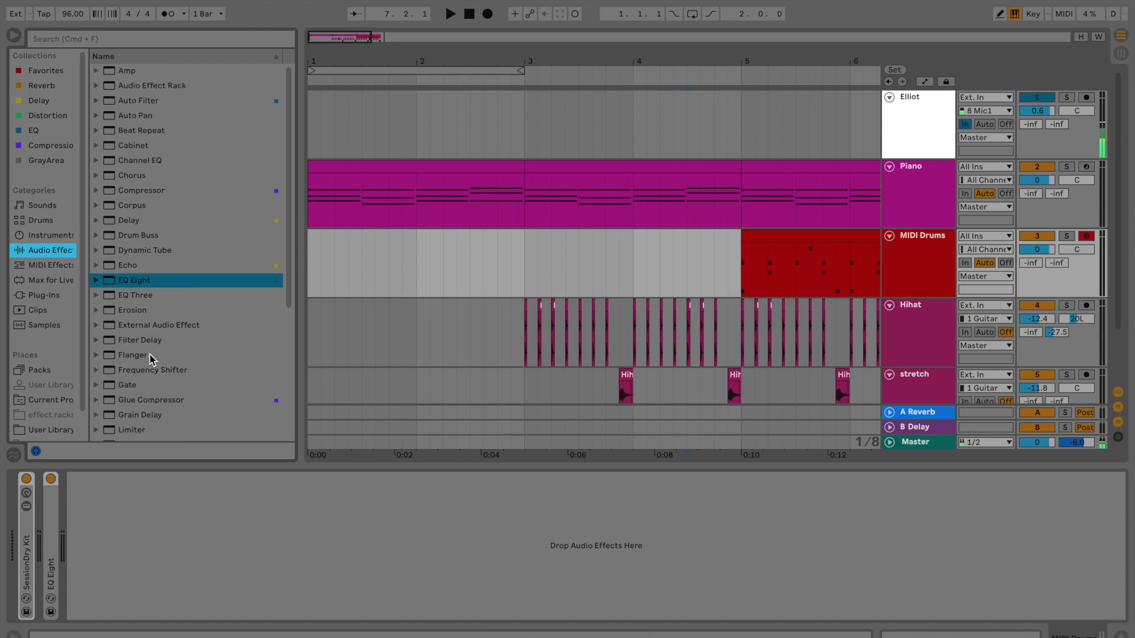
pyautogui.scroll(-8, 158, 278)
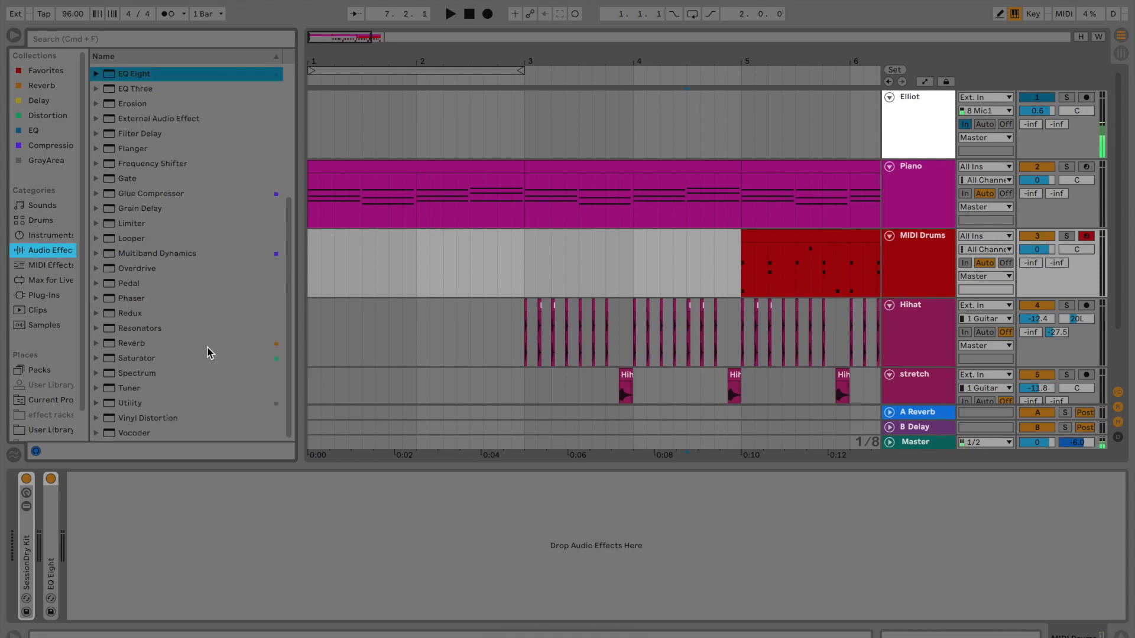
pyautogui.moveTo(144, 346); pyautogui.dragTo(409, 489)
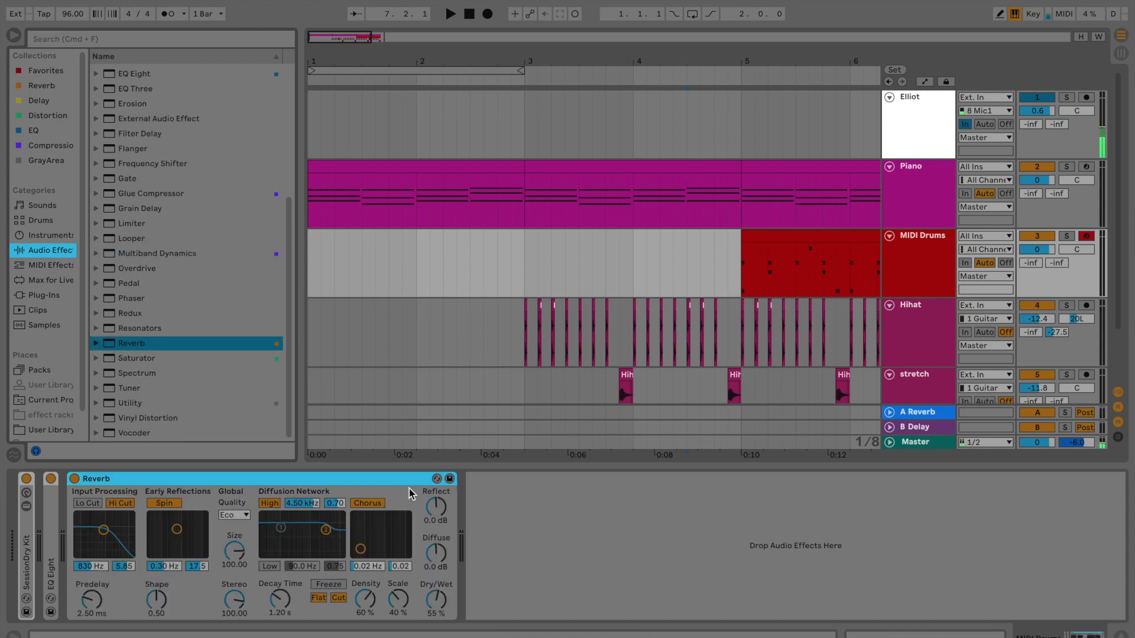
pyautogui.click(911, 270)
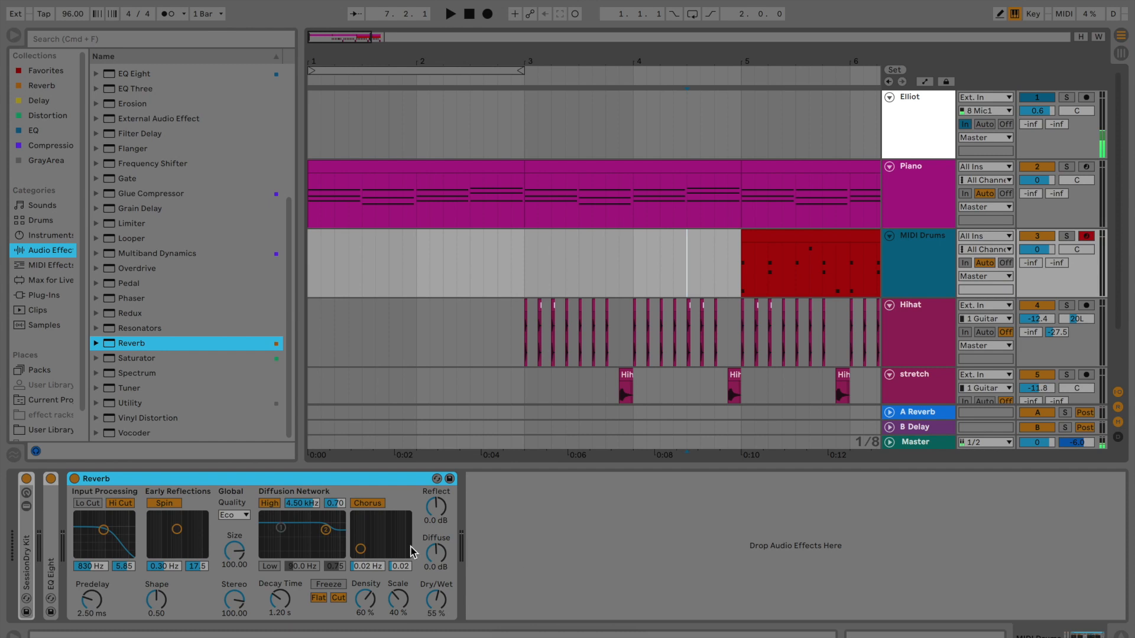
pyautogui.click(921, 334)
pyautogui.moveTo(154, 348); pyautogui.dragTo(133, 307)
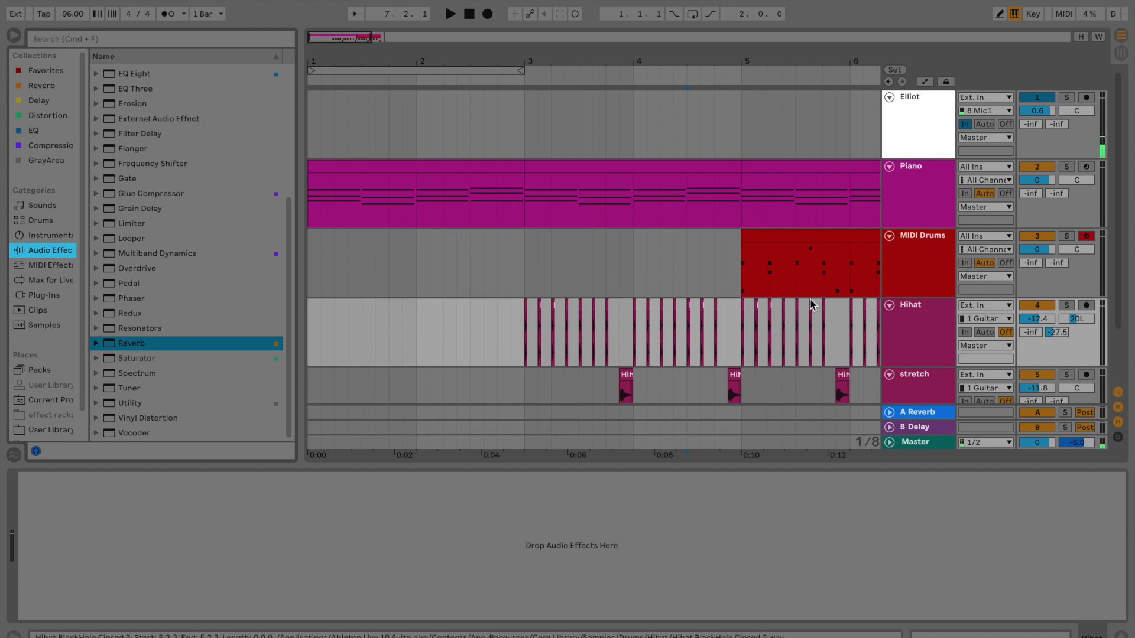
# Play the arrangement from bar 5 with the MIDI Drums Reverb's Dry/Wet at 0 %, and raise Dry/Wet to 100 %
pyautogui.click(927, 266)
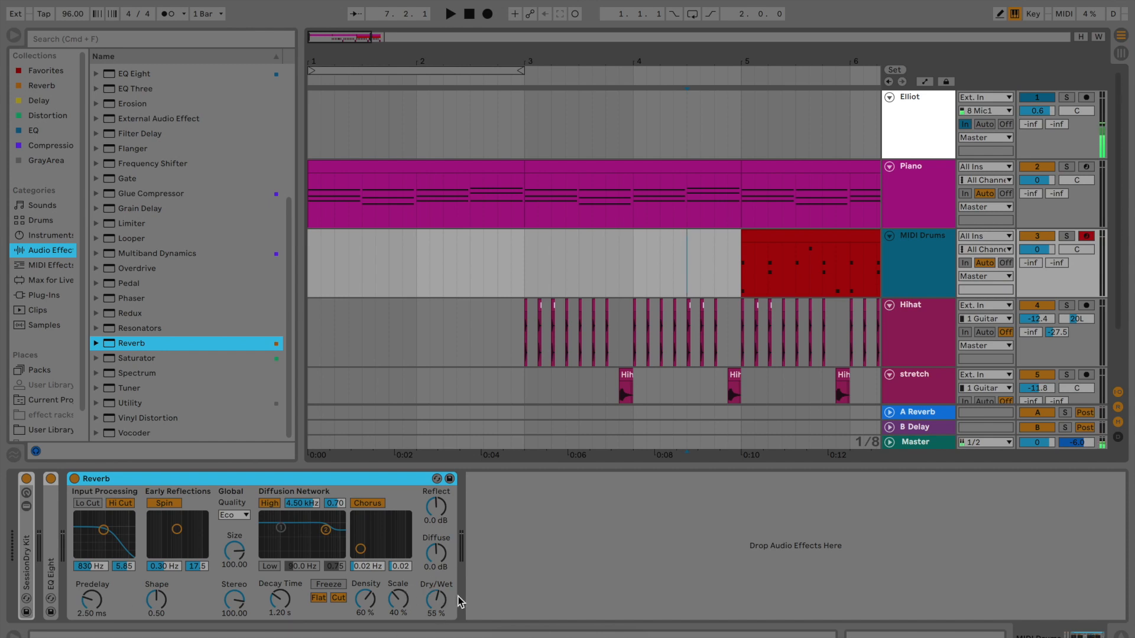
pyautogui.click(439, 596)
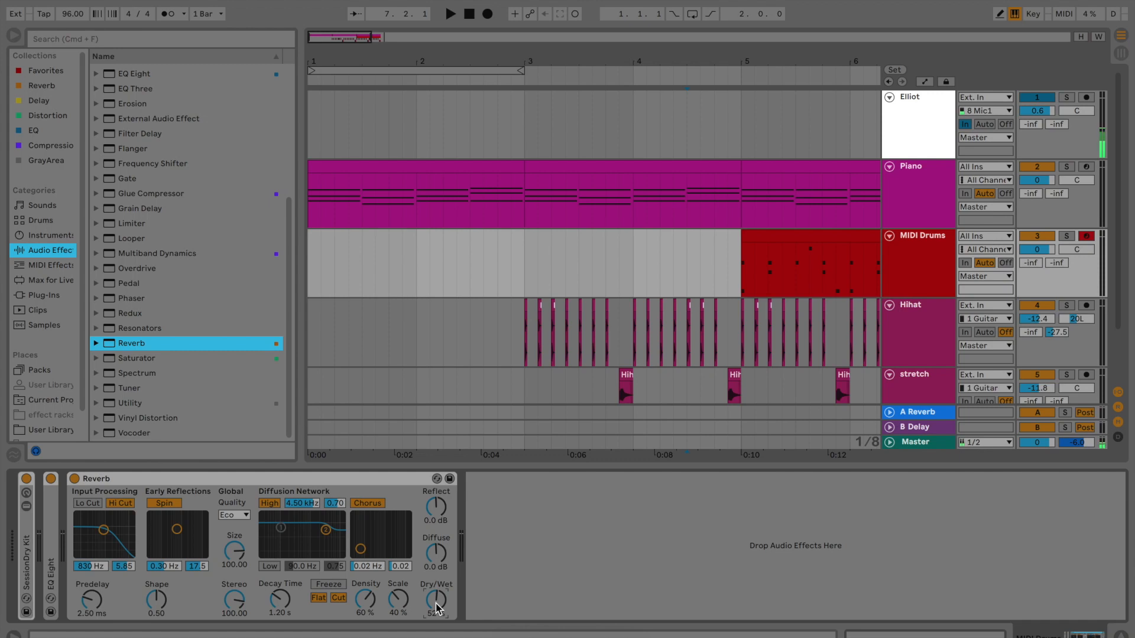
pyautogui.moveTo(436, 603); pyautogui.dragTo(436, 635)
pyautogui.click(739, 273)
pyautogui.press('space')
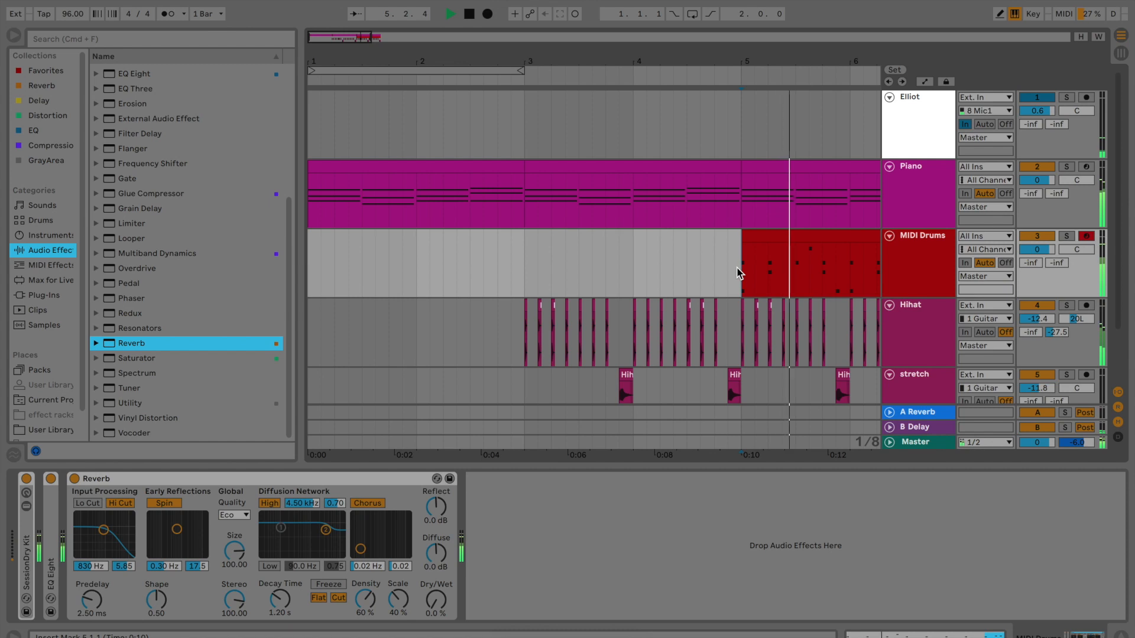
pyautogui.press('space')
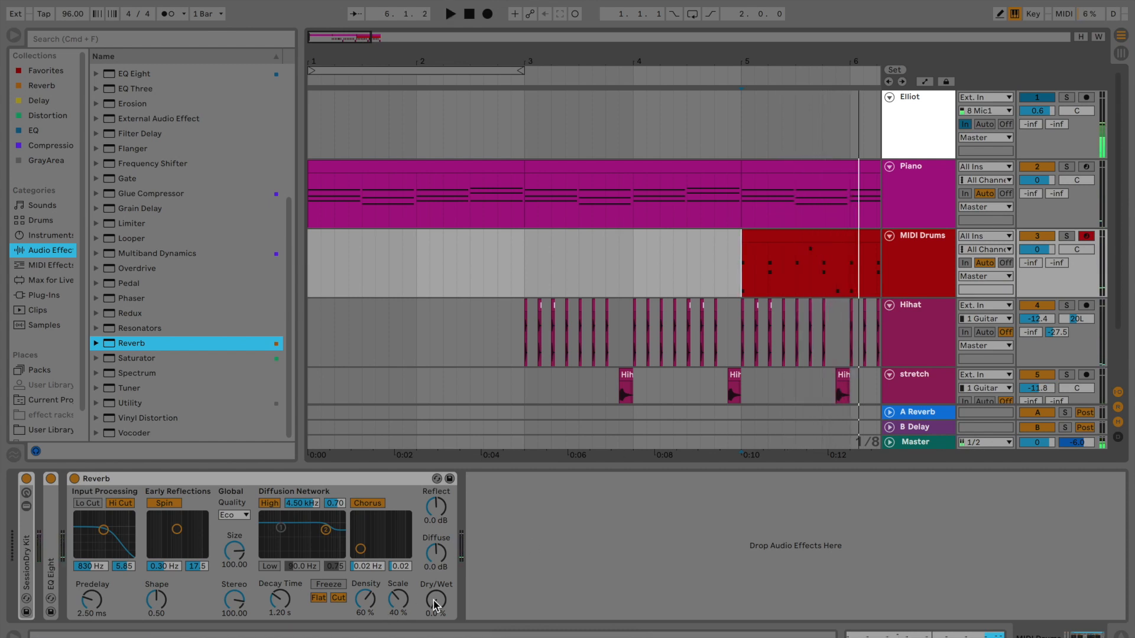
pyautogui.moveTo(435, 606); pyautogui.dragTo(434, 546)
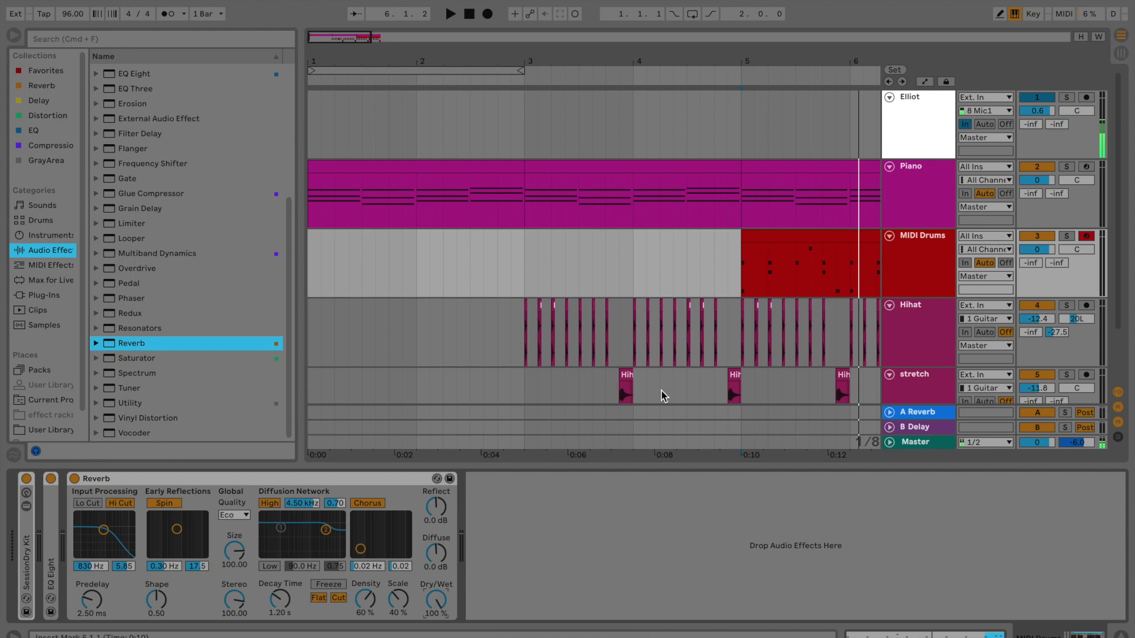
# Play the arrangement from bar 5 and lower the MIDI Drums Reverb's Dry/Wet to 42 %
pyautogui.press('space')
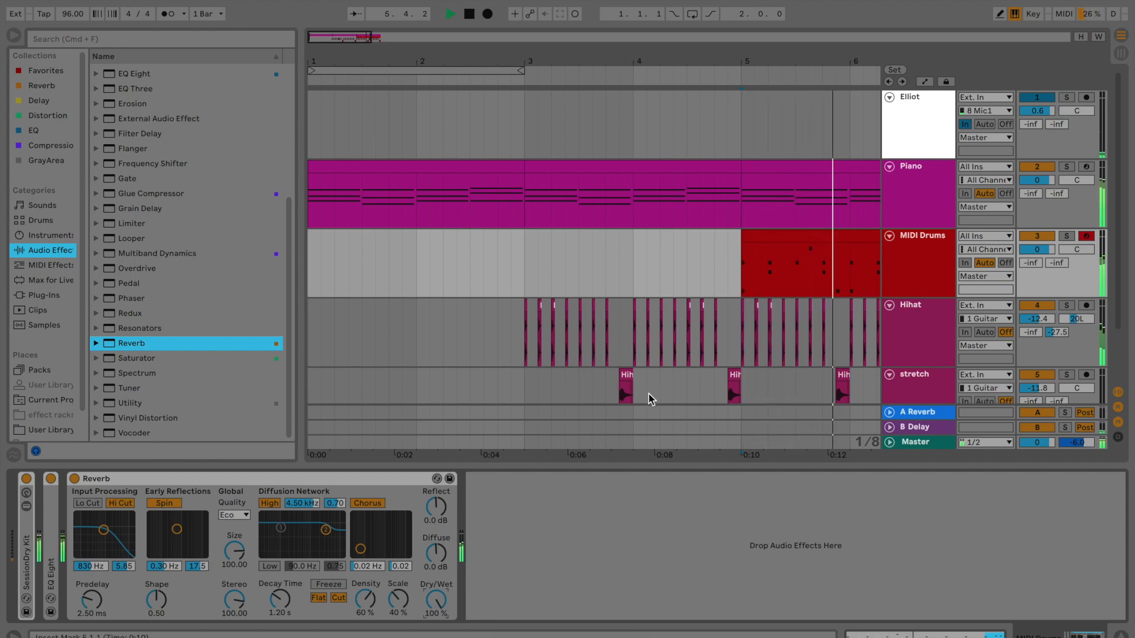
pyautogui.press('space')
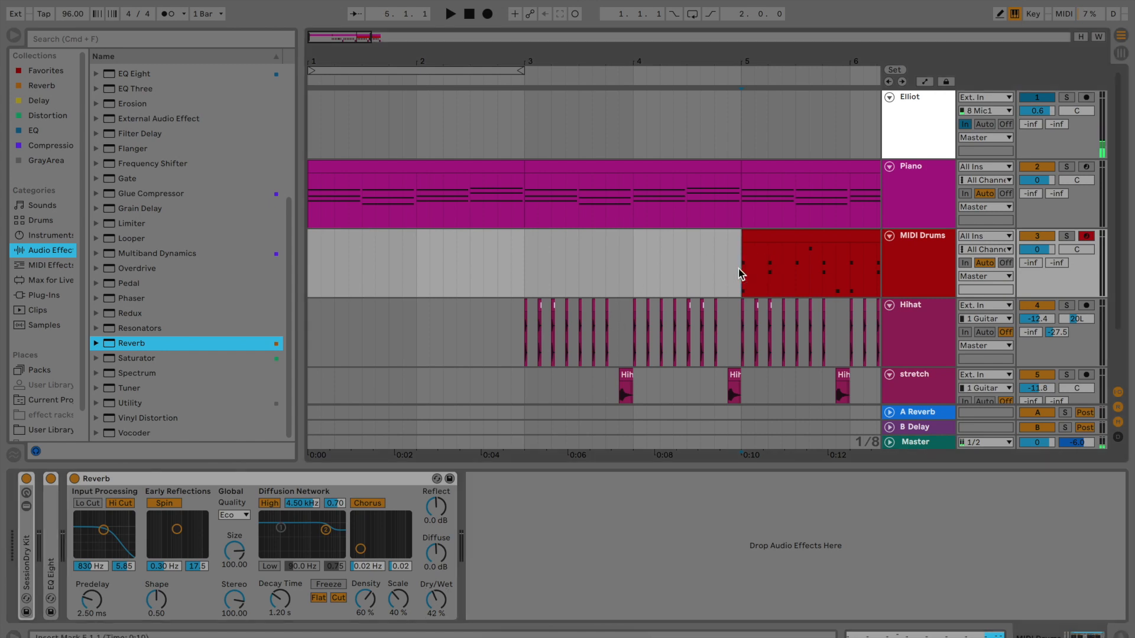
pyautogui.press('space')
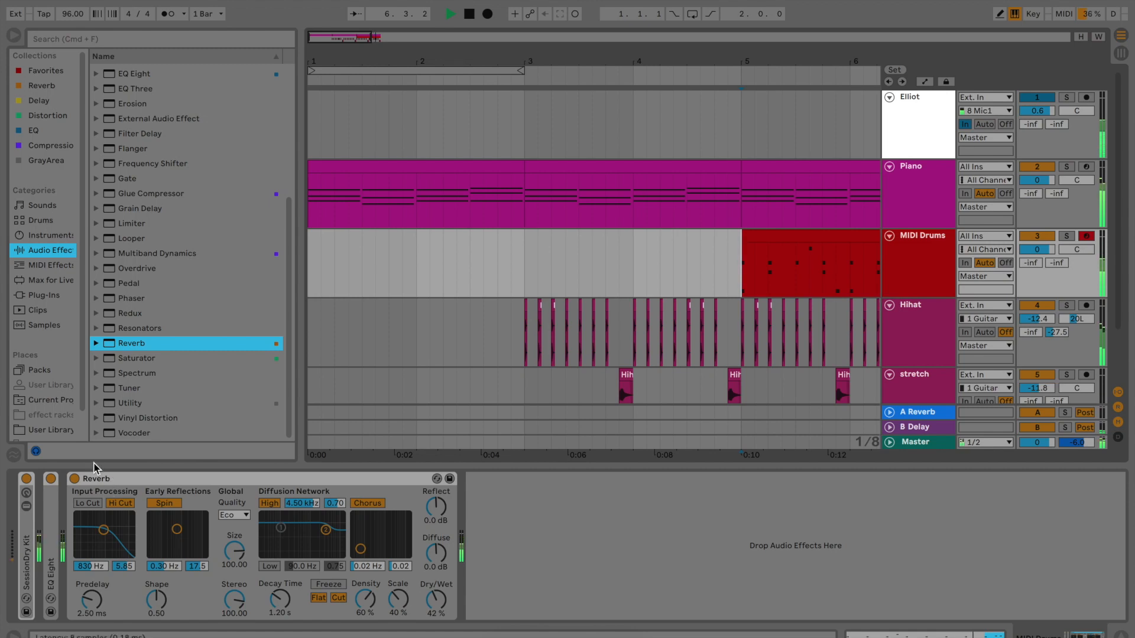
pyautogui.press('space')
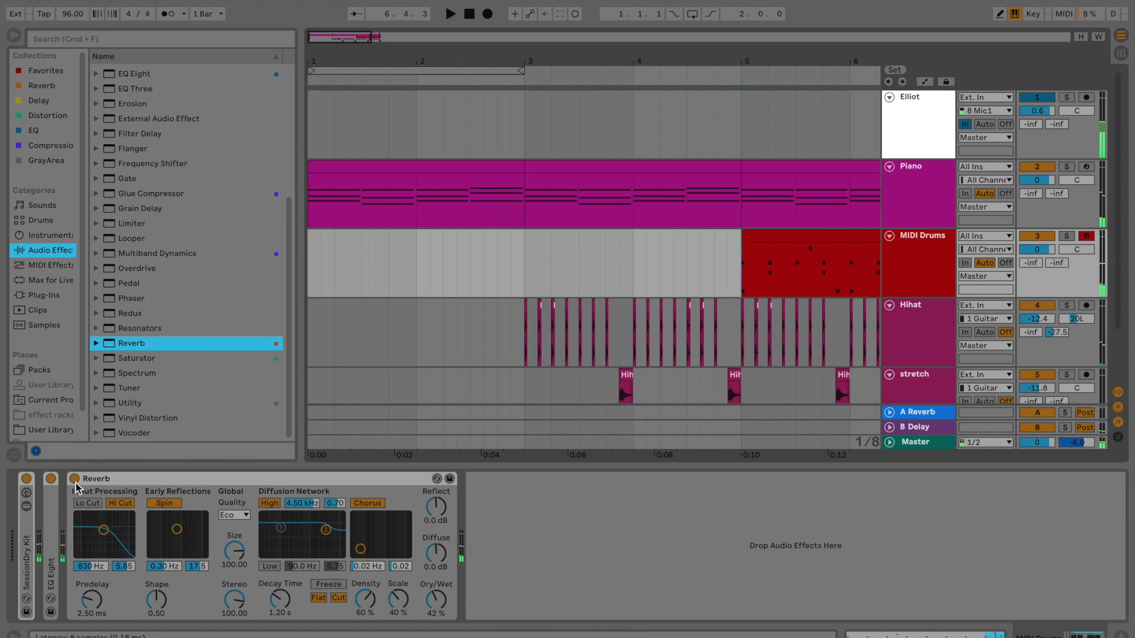
# Compare the MIDI Drums sound with Reverb on and bypassed while playing from bar 5, and leave Reverb enabled
pyautogui.press('space')
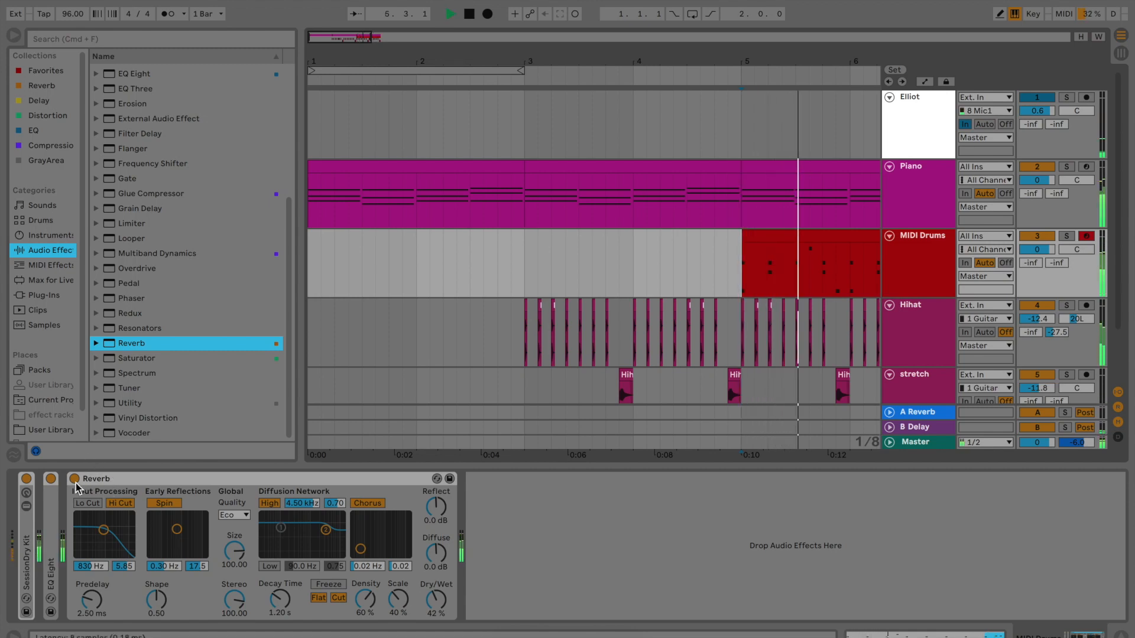
pyautogui.click(75, 482)
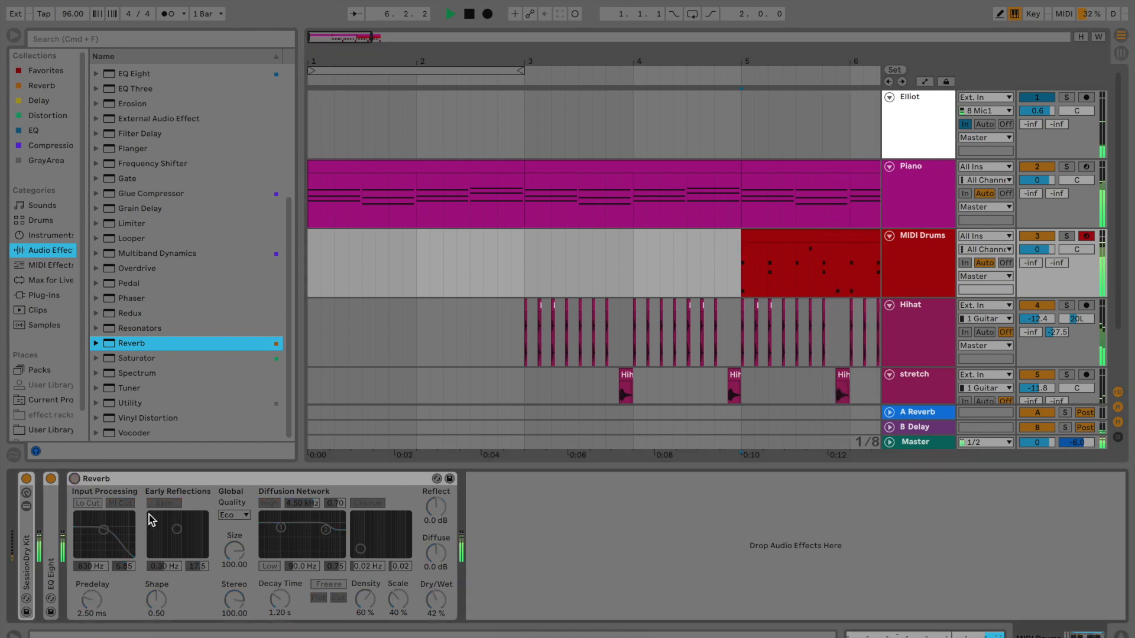
pyautogui.press('space')
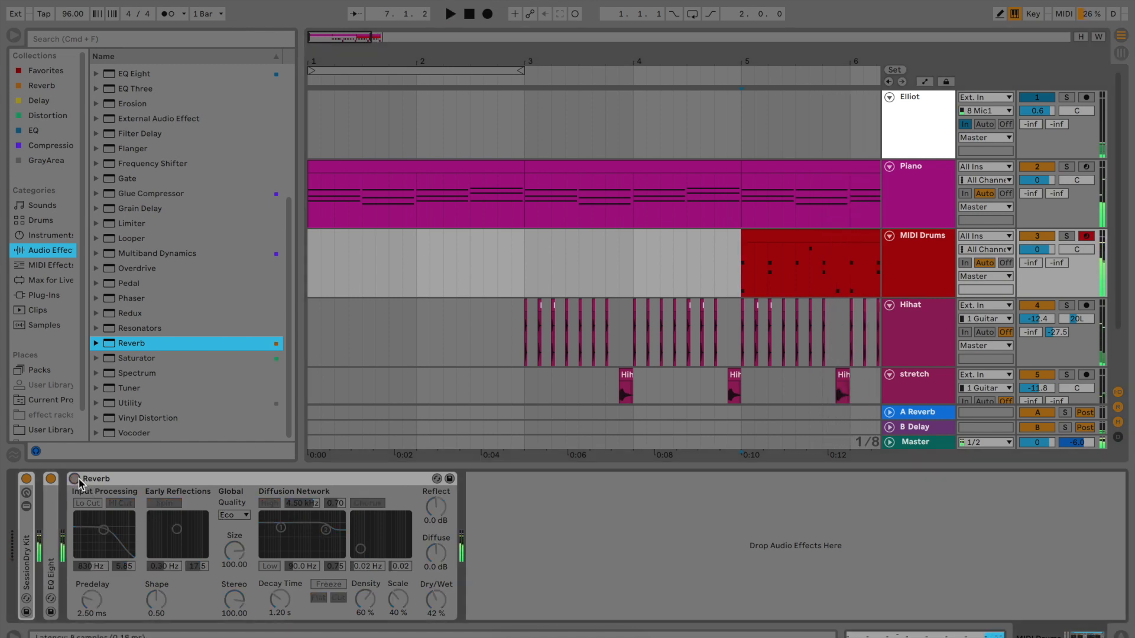
pyautogui.click(75, 480)
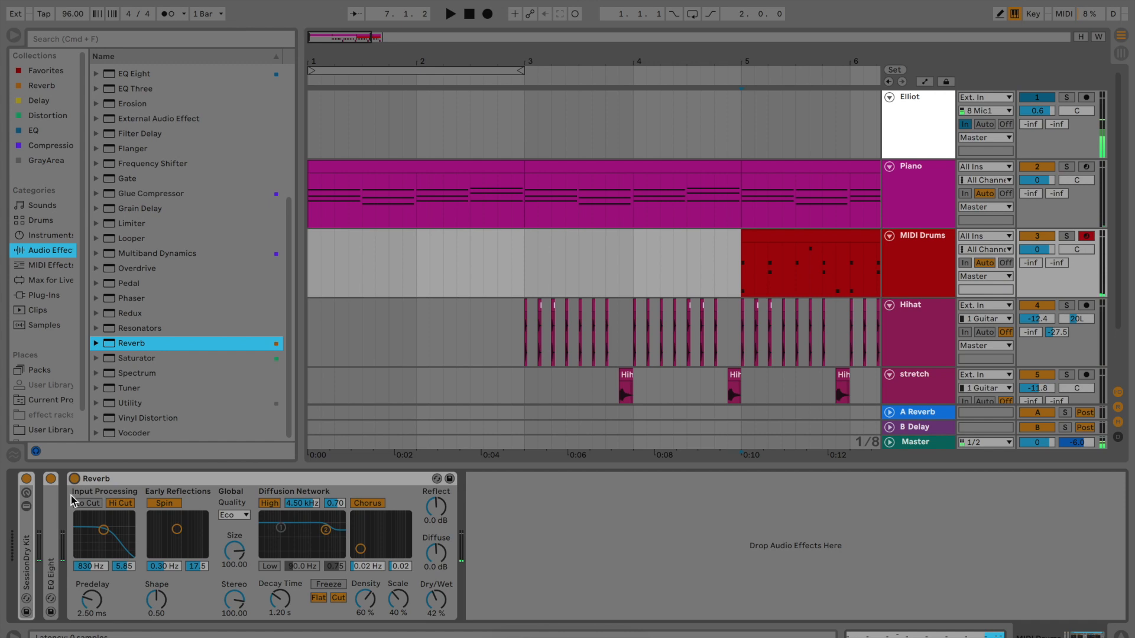
# Collapse the Reverb device and hide both the browser and the device view
pyautogui.doubleClick(251, 480)
pyautogui.doubleClick(300, 377)
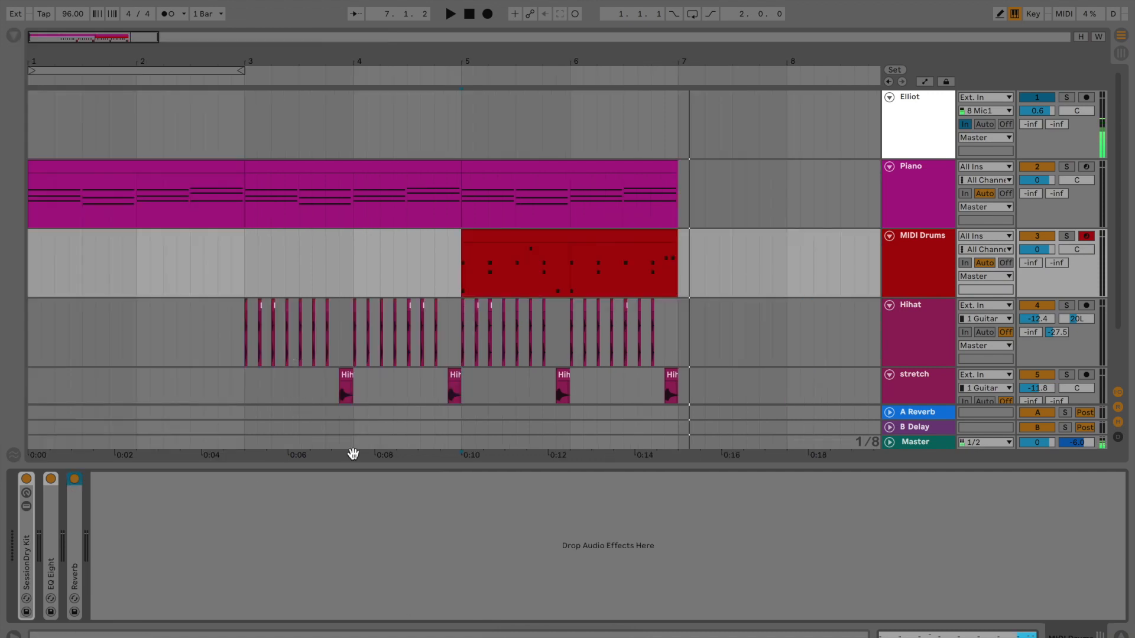
pyautogui.doubleClick(354, 465)
# Group the MIDI Drums, Hihat and stretch tracks and name the group Drums
pyautogui.click(918, 258)
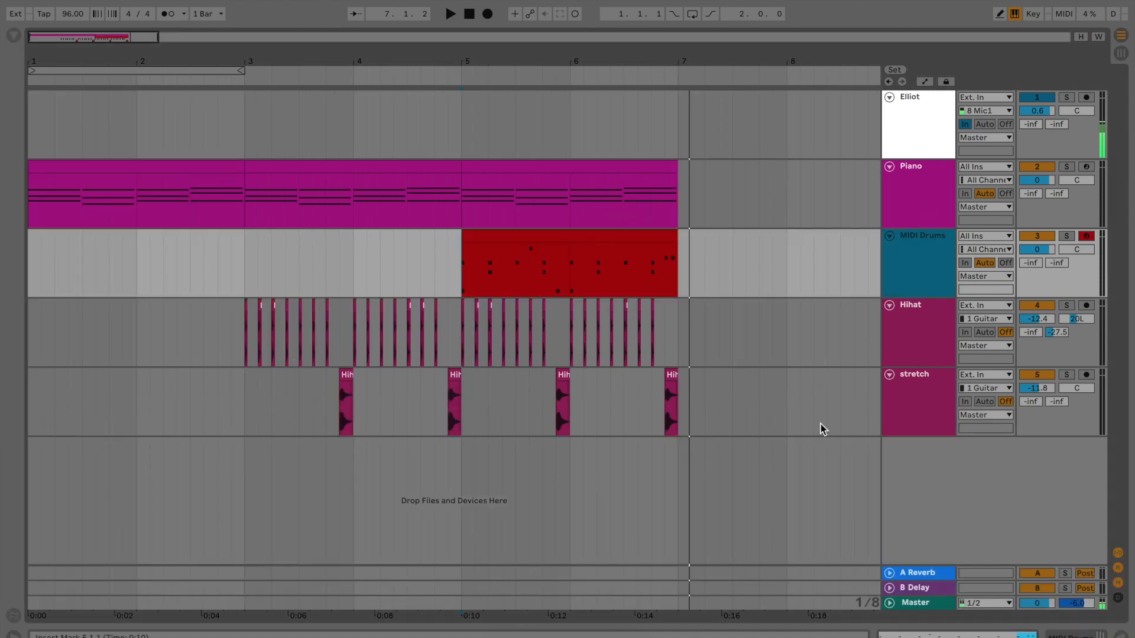
pyautogui.click(919, 180)
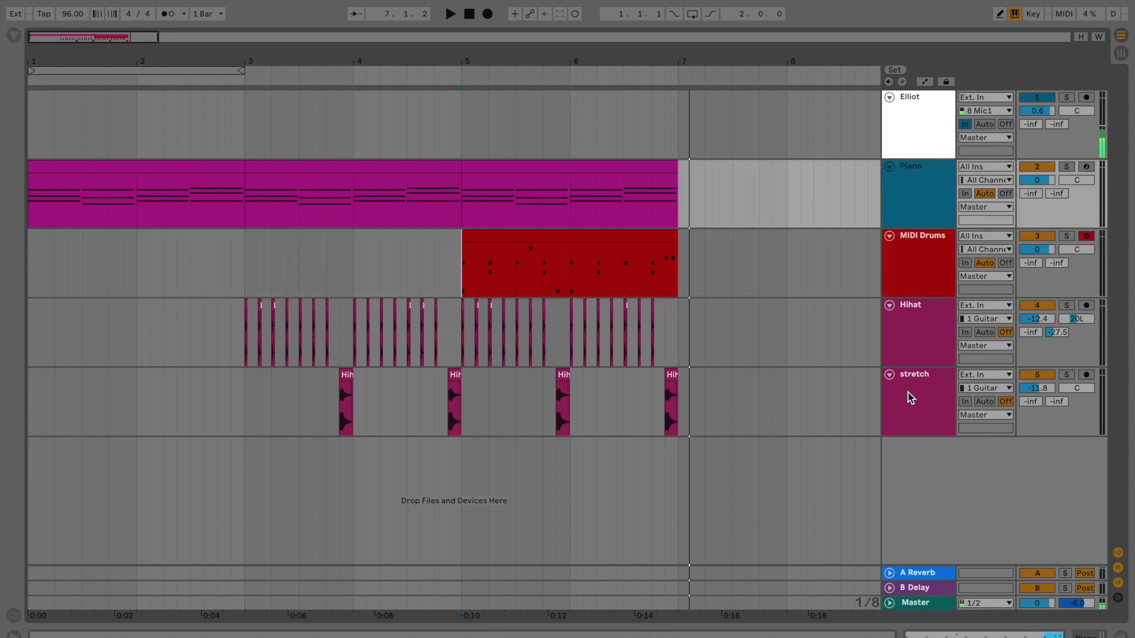
pyautogui.click(908, 393)
pyautogui.keyDown('shift'); pyautogui.click(920, 248); pyautogui.keyUp('shift')
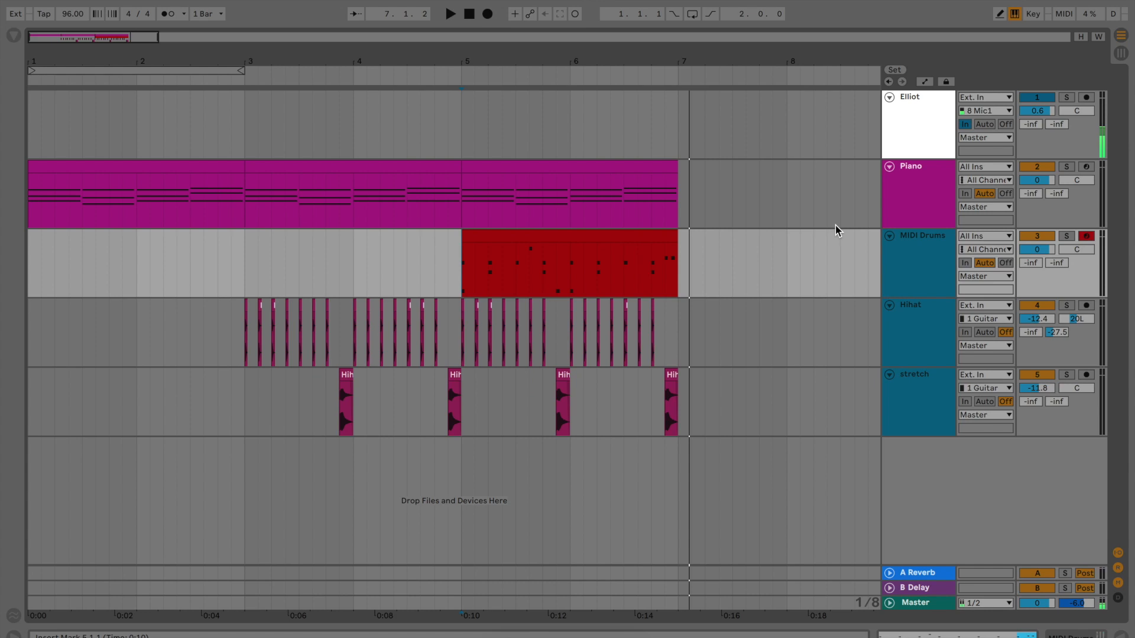
pyautogui.hotkey('ctrl', 'g')
pyautogui.rightClick(919, 251)
pyautogui.click(963, 317)
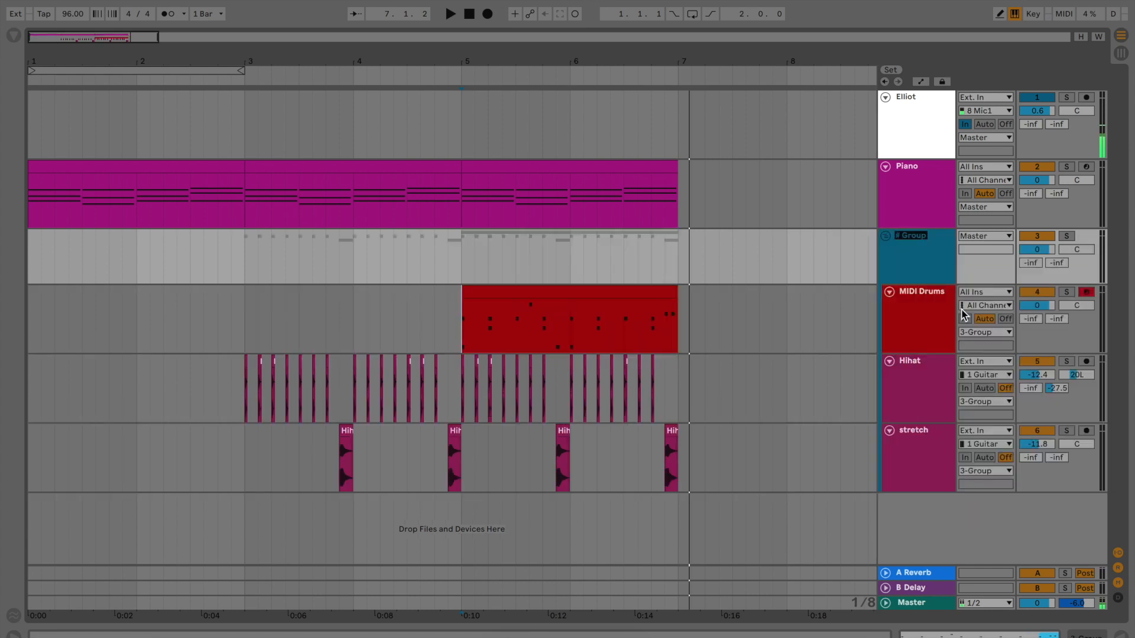
pyautogui.write('DRums')
pyautogui.click(793, 276)
# Add the Phaser audio effect to the Drums group track
pyautogui.doubleClick(906, 260)
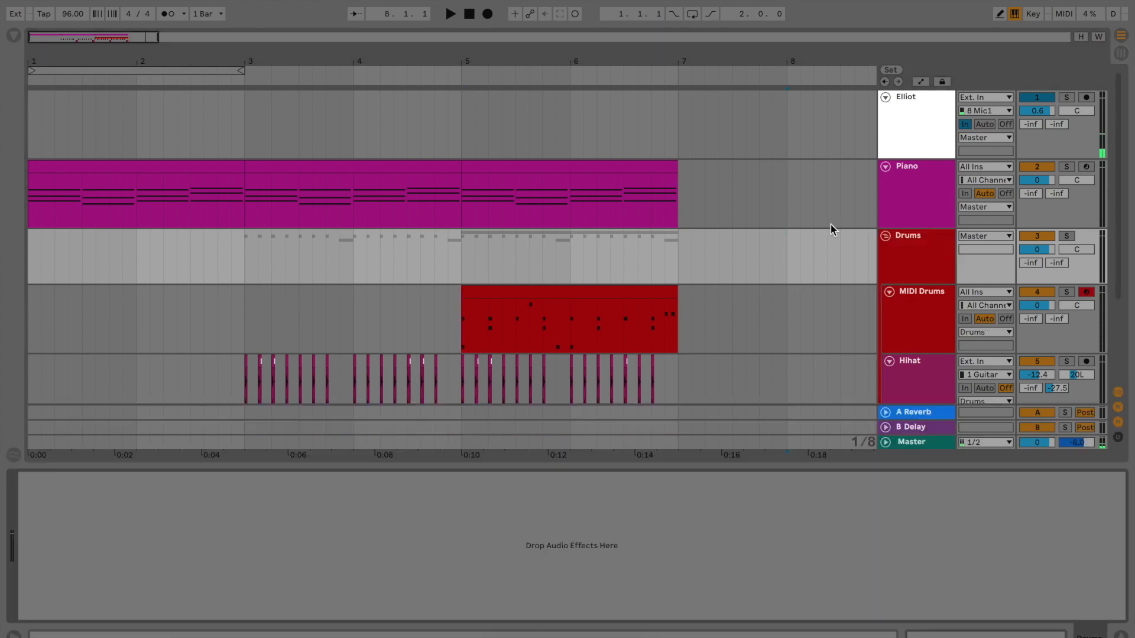
pyautogui.click(13, 36)
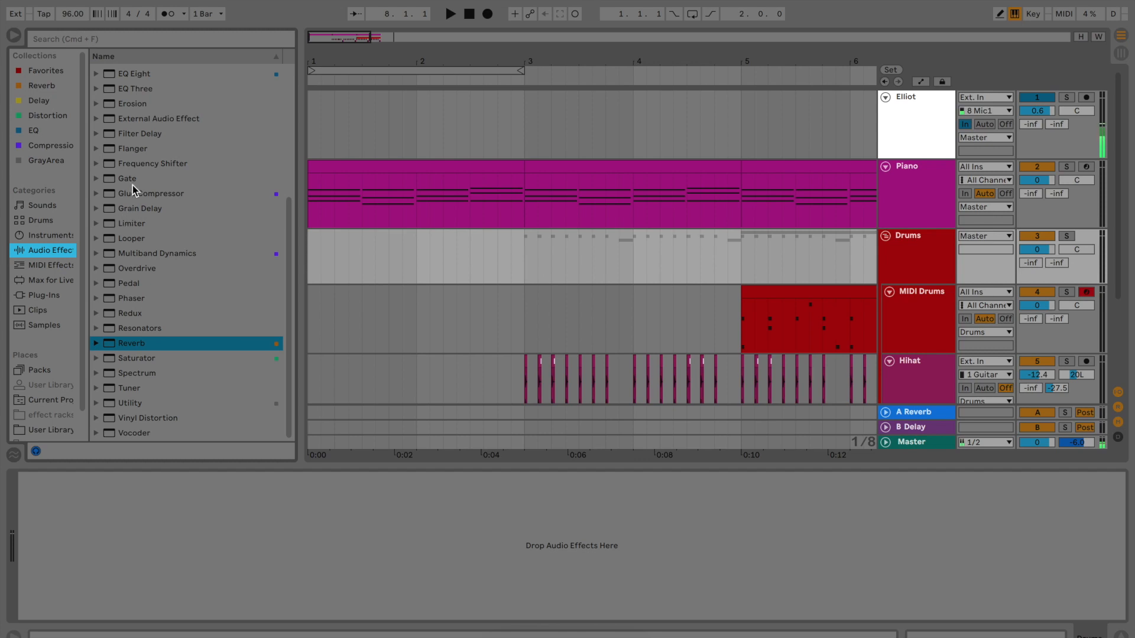
pyautogui.doubleClick(135, 299)
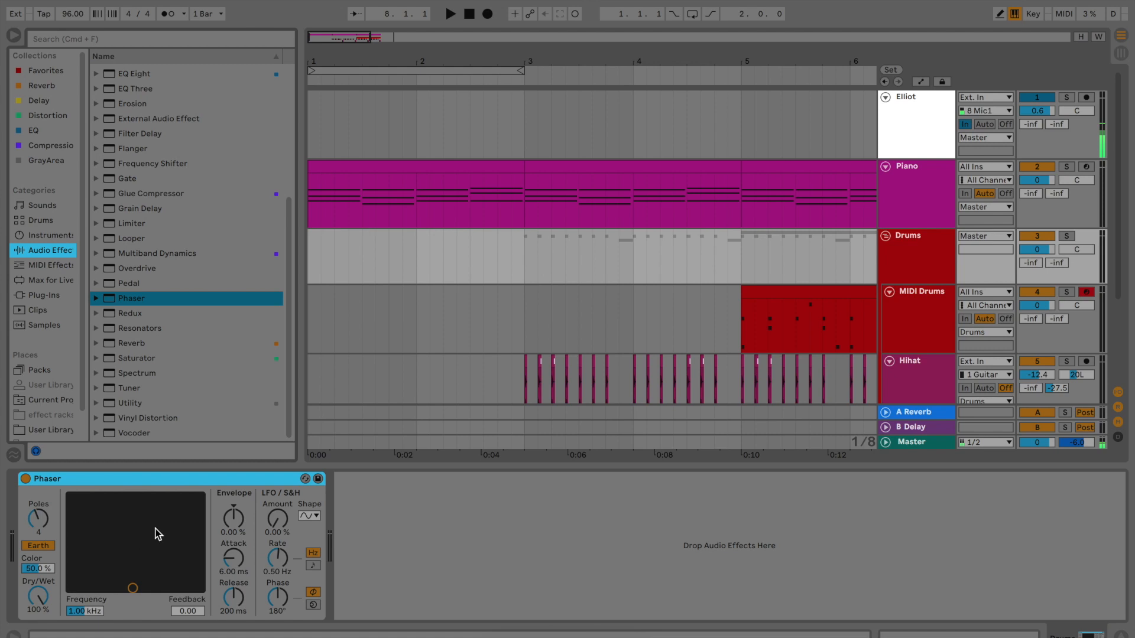
# Play from bar 5 with the Drums Phaser at 5.12 kHz and 0.90 feedback, and readjust it to 4.18 kHz and 0.00 feedback
pyautogui.moveTo(142, 533); pyautogui.dragTo(187, 528)
pyautogui.click(757, 264)
pyautogui.press('space')
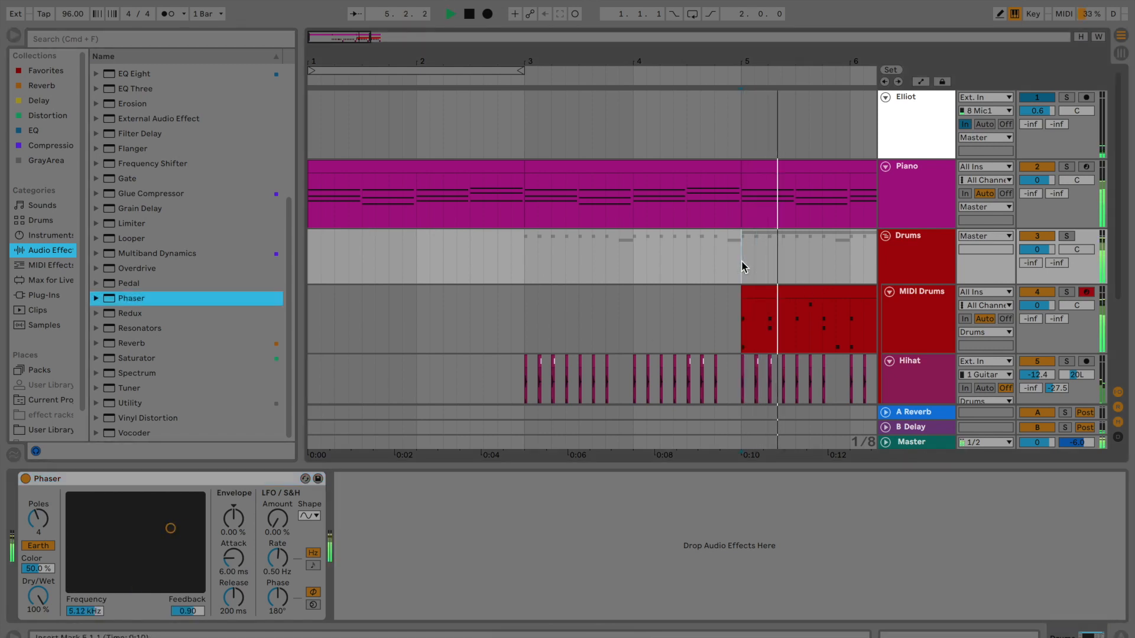
pyautogui.moveTo(170, 528); pyautogui.dragTo(165, 588)
pyautogui.press('space')
pyautogui.hscroll(2, 561, 297)
pyautogui.scroll(-1, 560, 297)
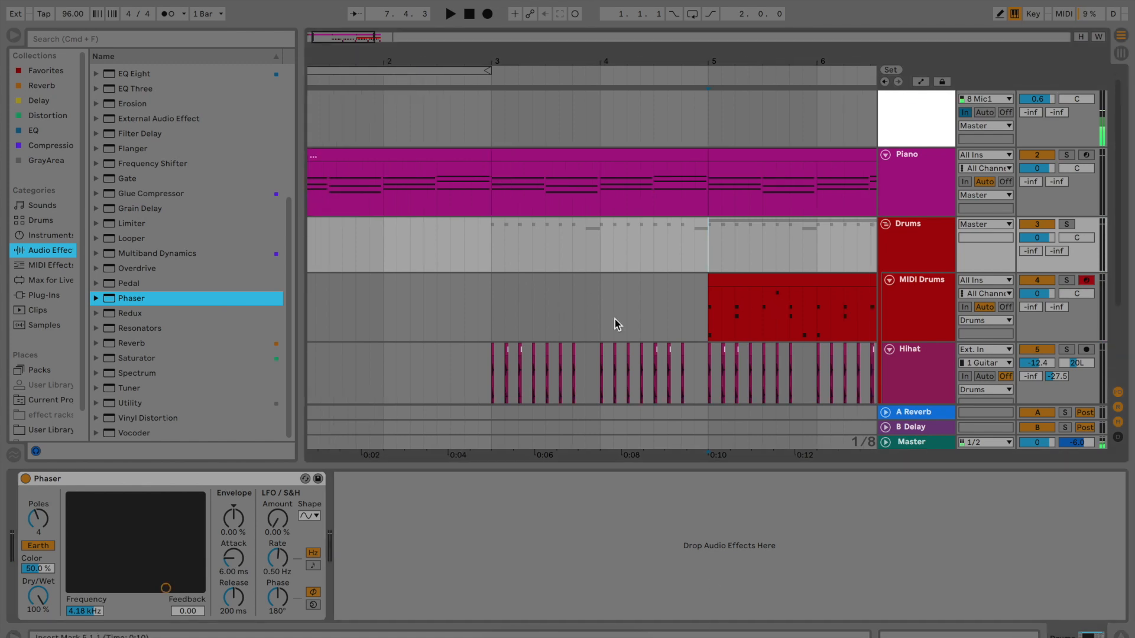
# Hide the browser and show the device chains of the MIDI Drums and Piano tracks
pyautogui.click(625, 463)
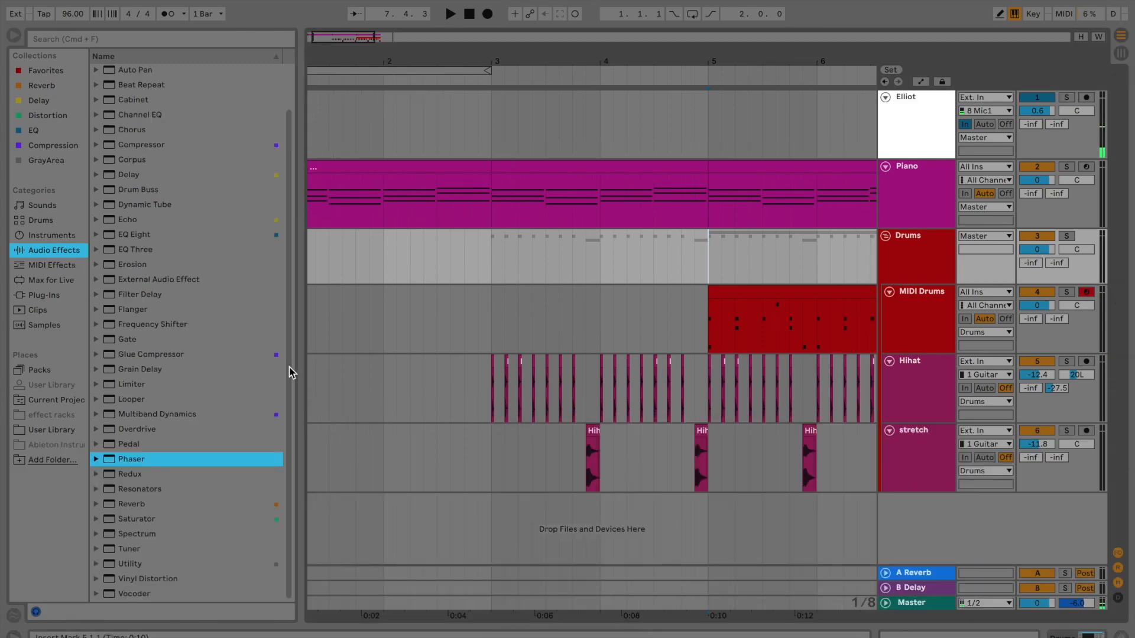
pyautogui.click(297, 335)
pyautogui.click(303, 332)
pyautogui.doubleClick(303, 333)
pyautogui.doubleClick(921, 303)
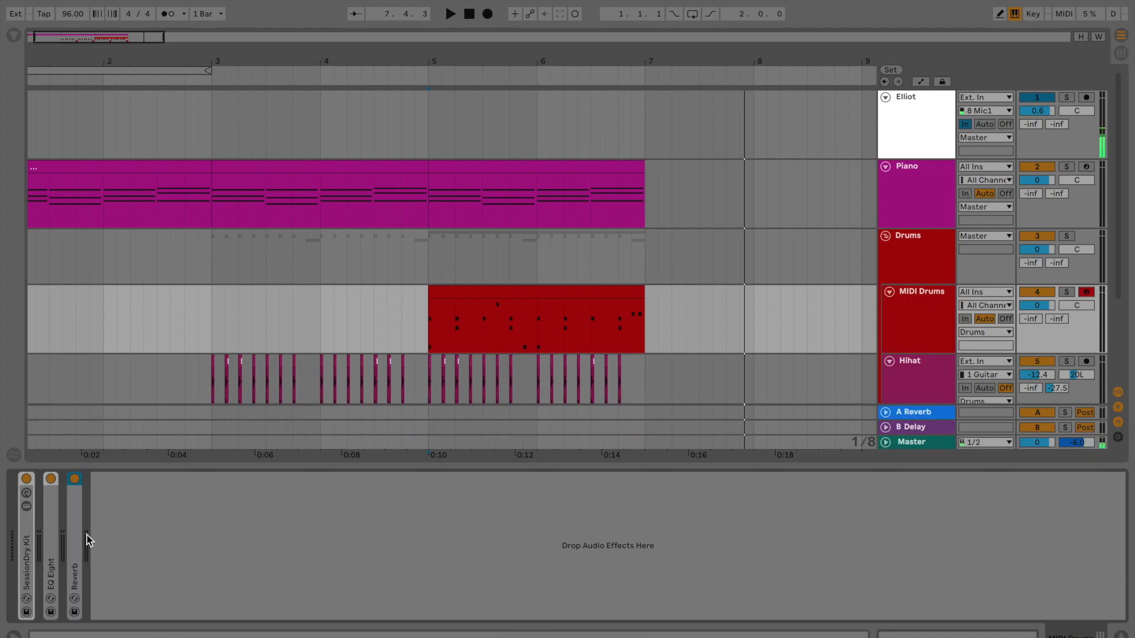
pyautogui.click(919, 190)
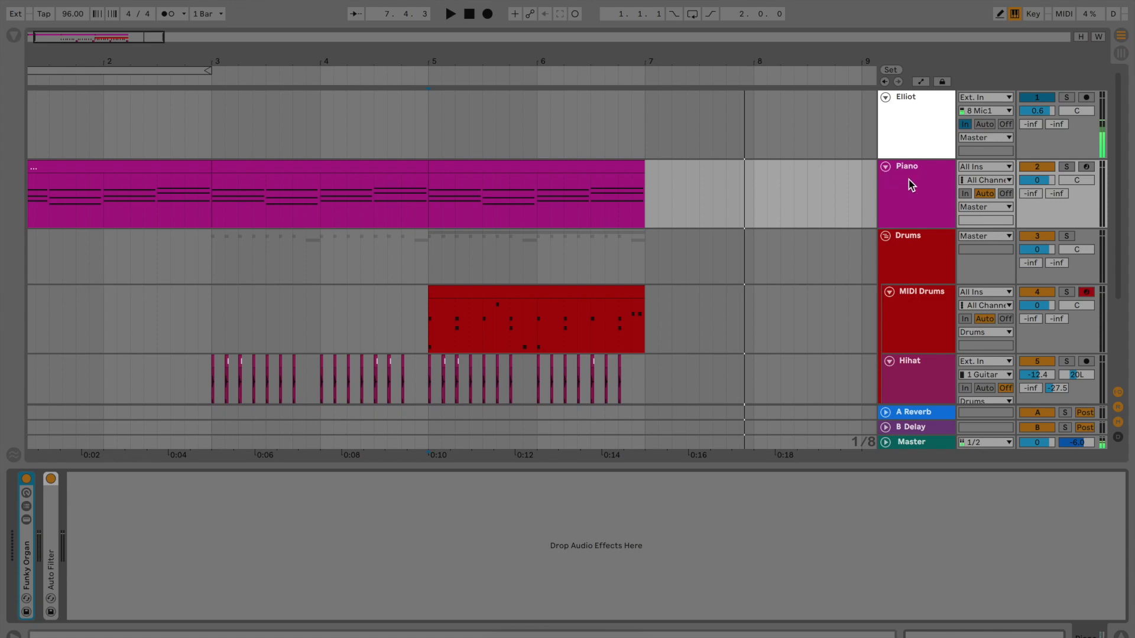
pyautogui.hscroll(-2, 290, 237)
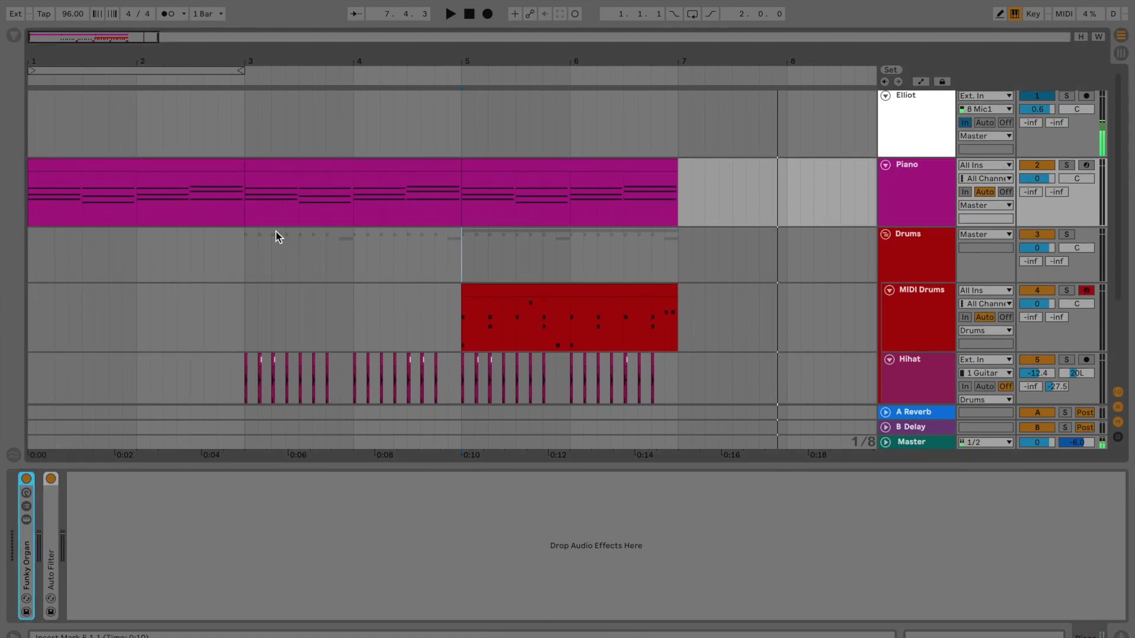
# Set the Piano track's monitoring to Off
pyautogui.click(918, 191)
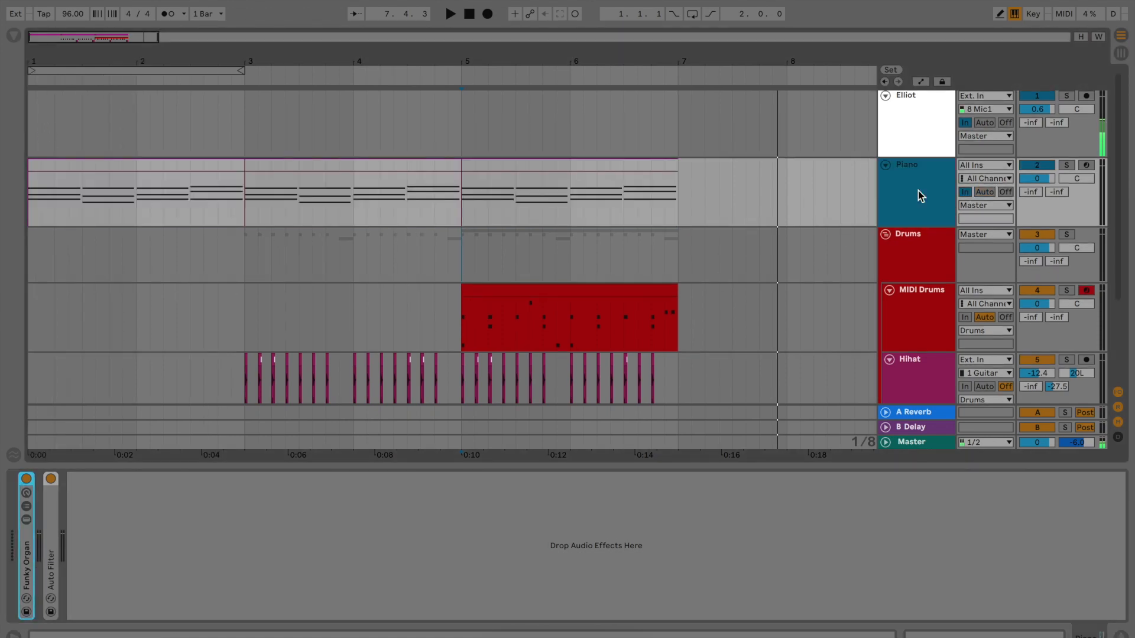
pyautogui.click(1005, 192)
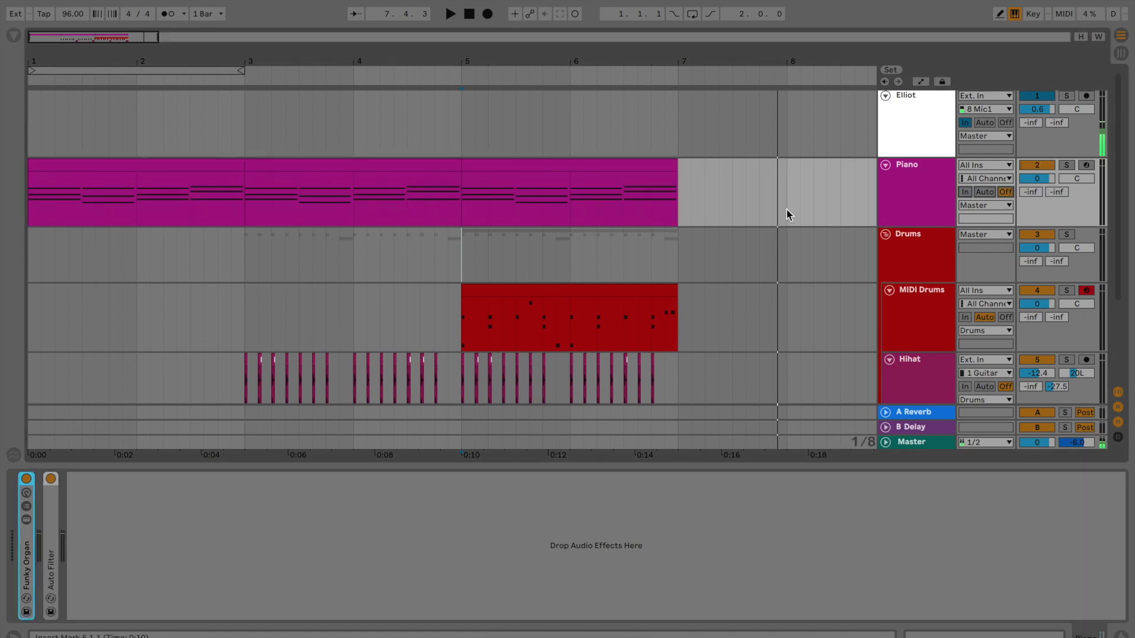
pyautogui.click(903, 199)
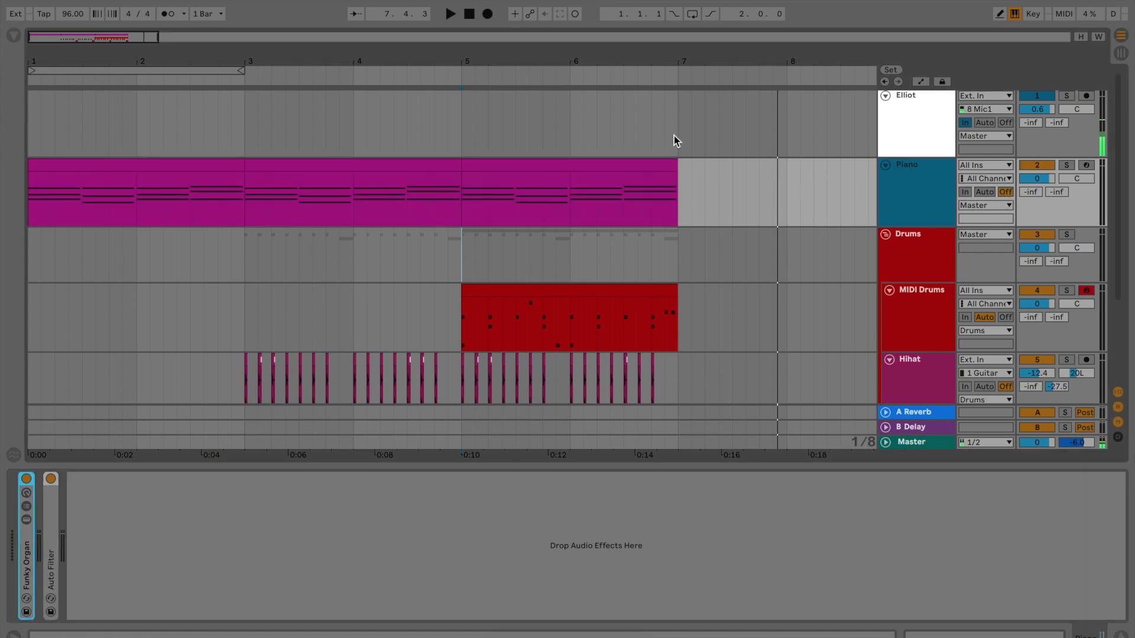
# Show the browser again and expand the Auto Filter device on the Piano track
pyautogui.click(11, 37)
pyautogui.click(937, 177)
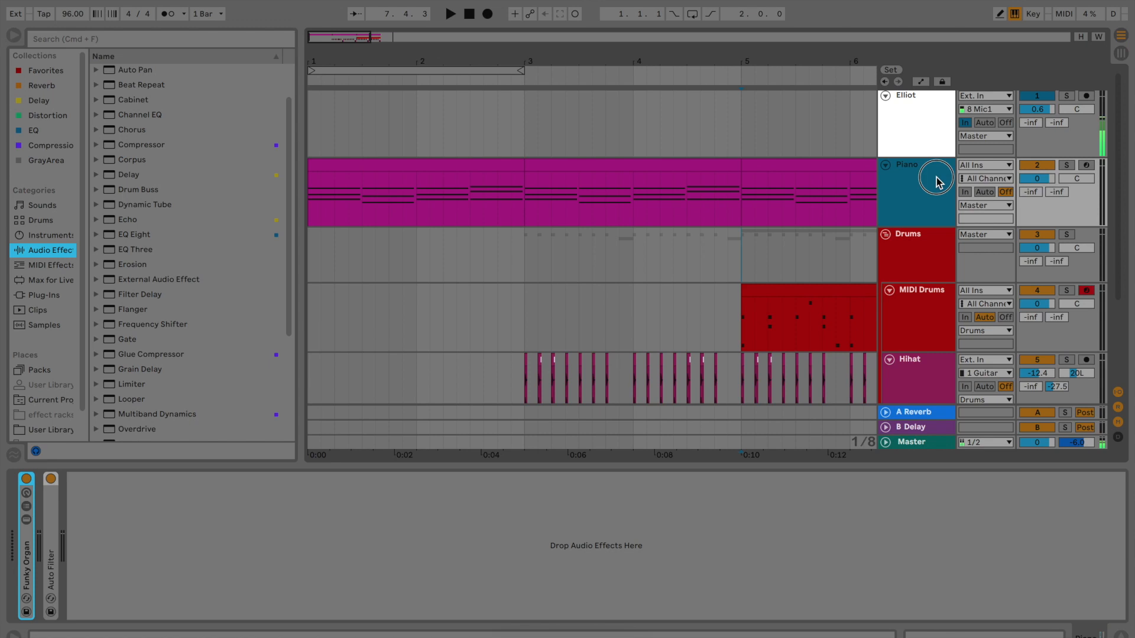
pyautogui.doubleClick(53, 561)
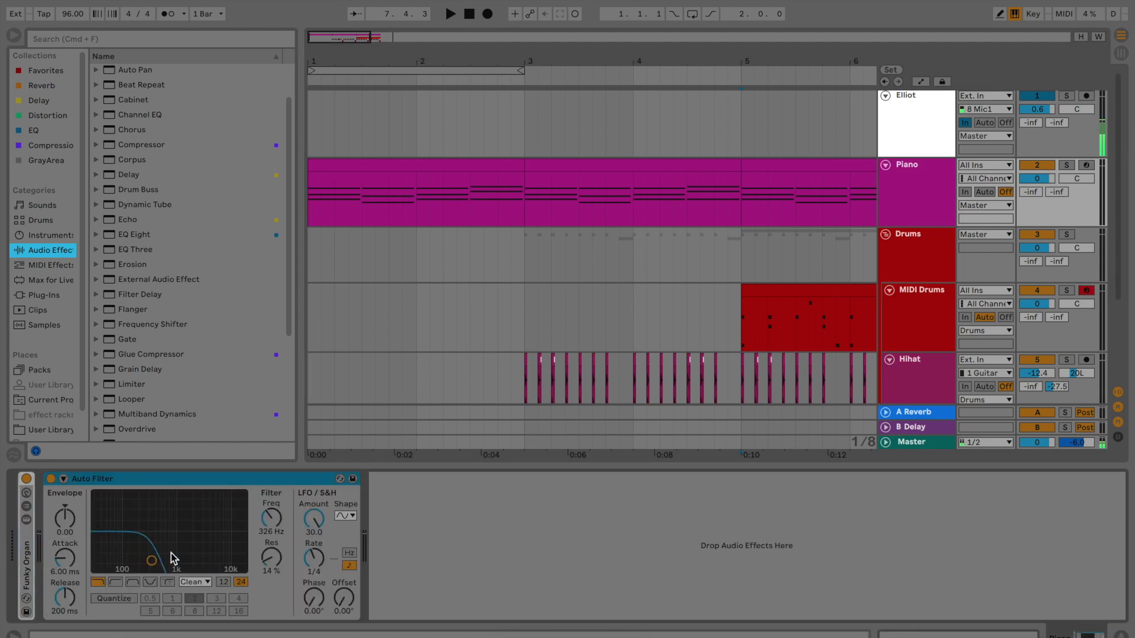
# Try the Piano Auto Filter's frequency at 133 Hz for bar 1 and 19.9 kHz for bar 5, and set it to 497 Hz
pyautogui.click(467, 163)
pyautogui.moveTo(270, 518); pyautogui.dragTo(269, 521)
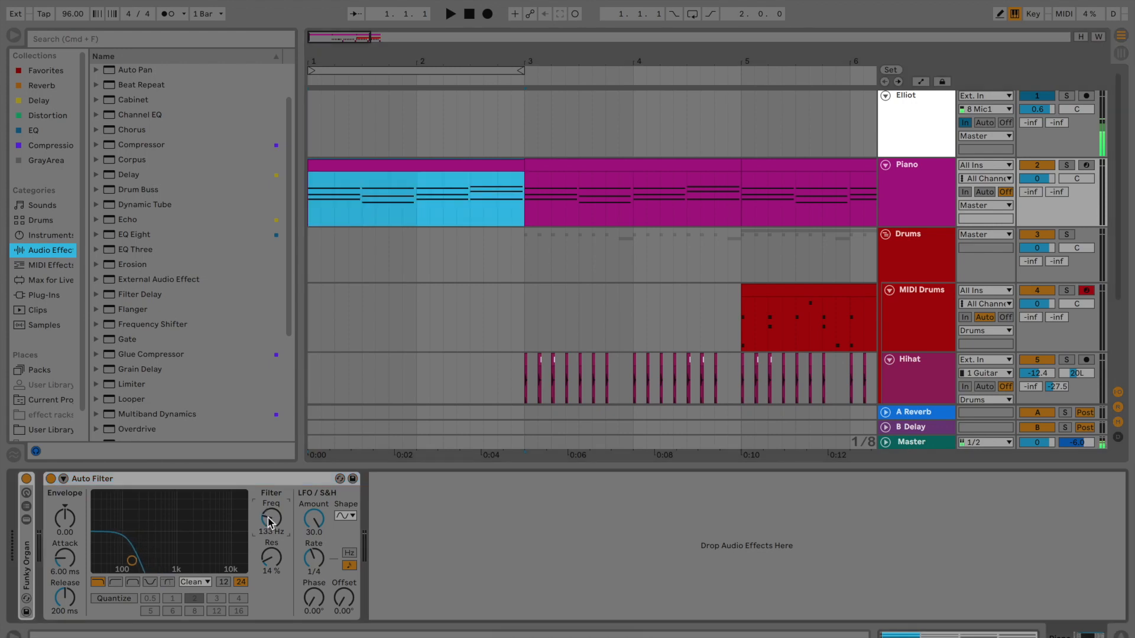
pyautogui.click(741, 204)
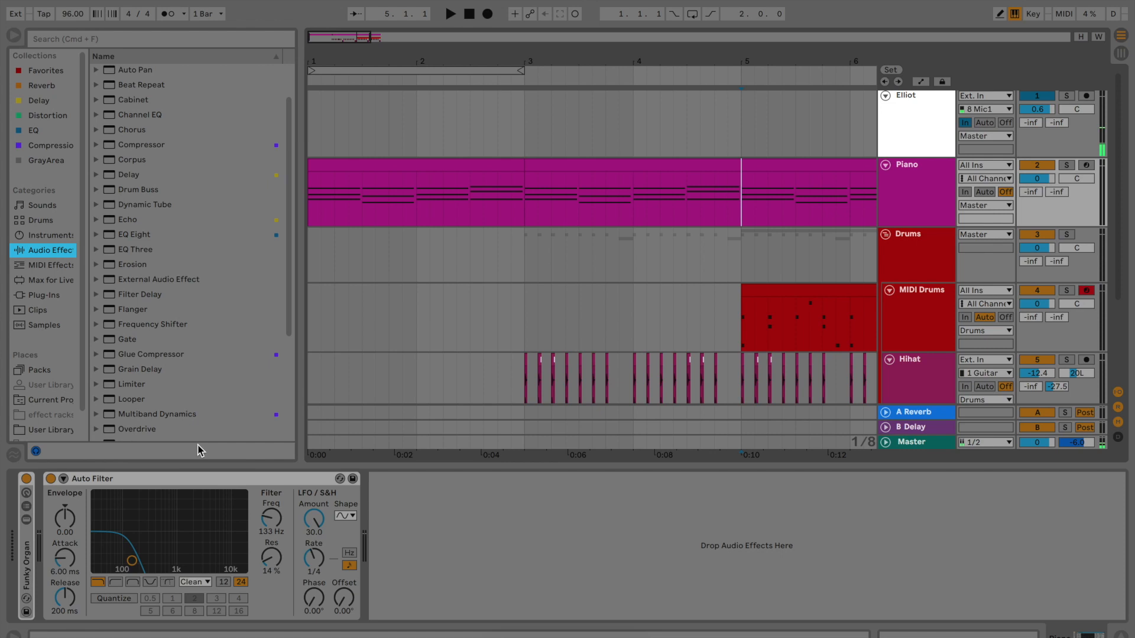
pyautogui.click(273, 531)
pyautogui.moveTo(281, 524); pyautogui.dragTo(281, 455)
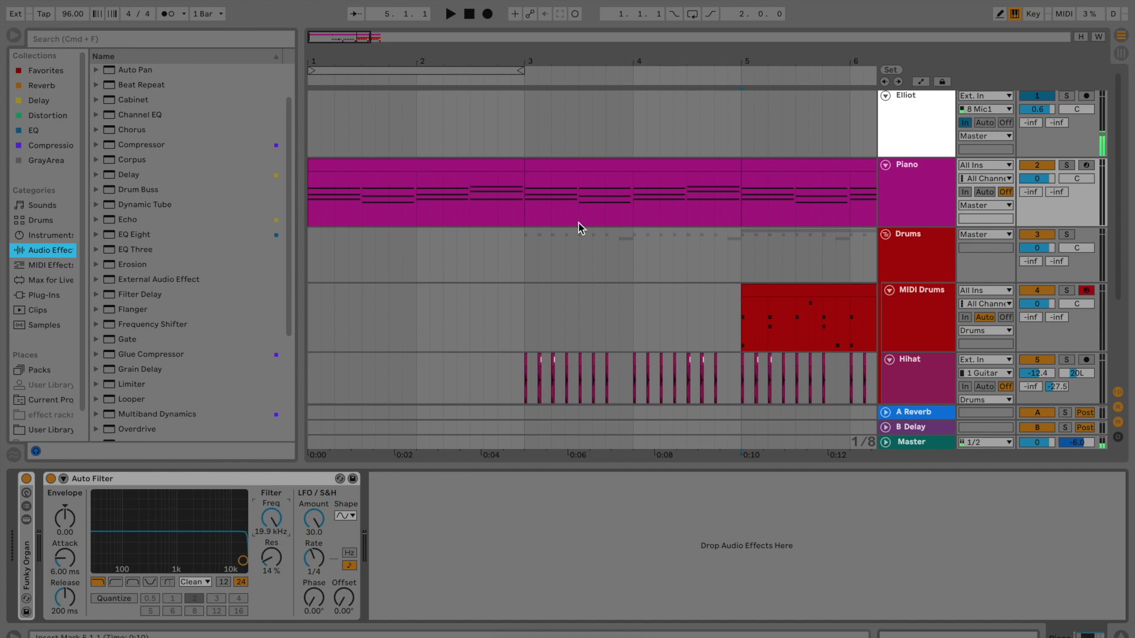
pyautogui.click(762, 193)
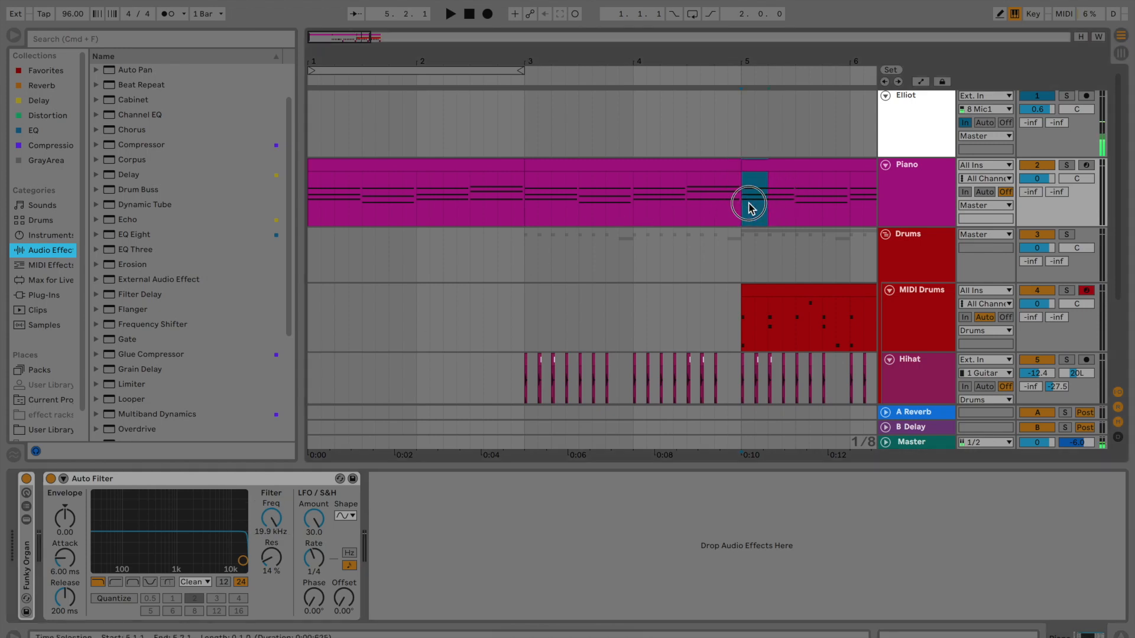
pyautogui.moveTo(271, 518)
pyautogui.mouseDown()
pyautogui.moveTo(271, 558)
pyautogui.moveTo(265, 525)
pyautogui.mouseUp()
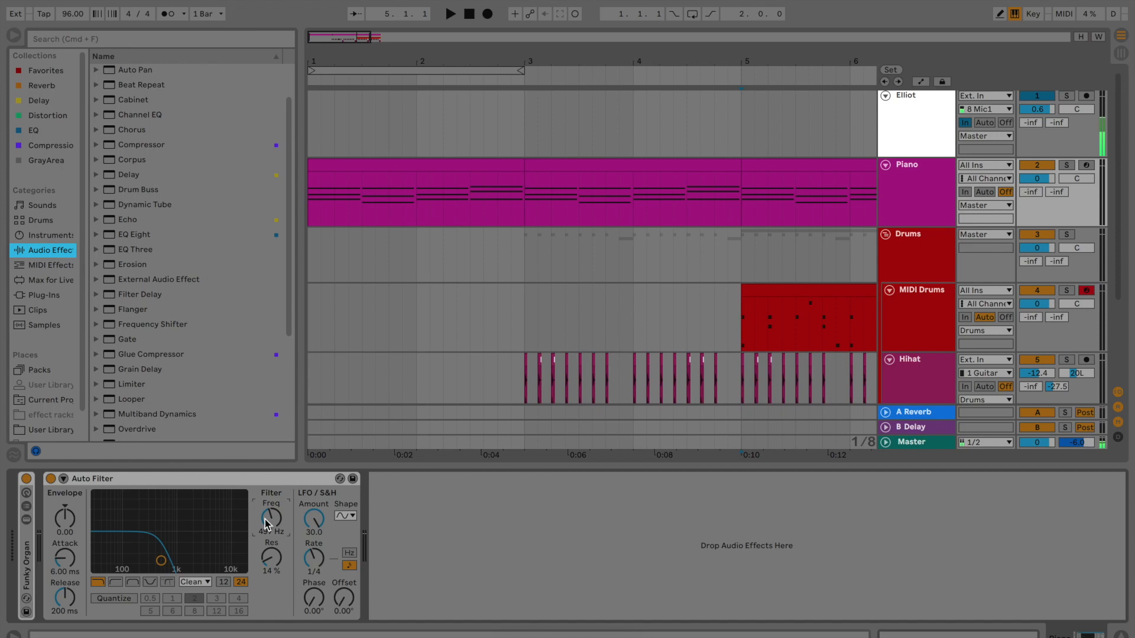
# Turn off the computer MIDI keyboard, show the tracks' automation lanes and hide the browser
pyautogui.click(419, 209)
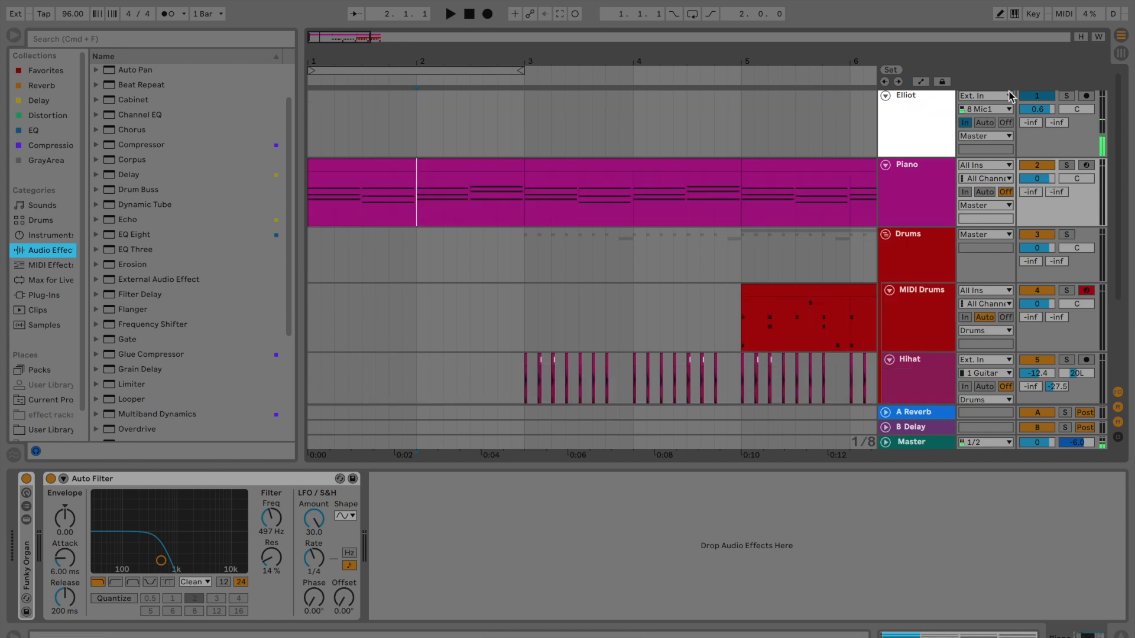
pyautogui.click(1014, 14)
pyautogui.click(1014, 14)
pyautogui.press('a')
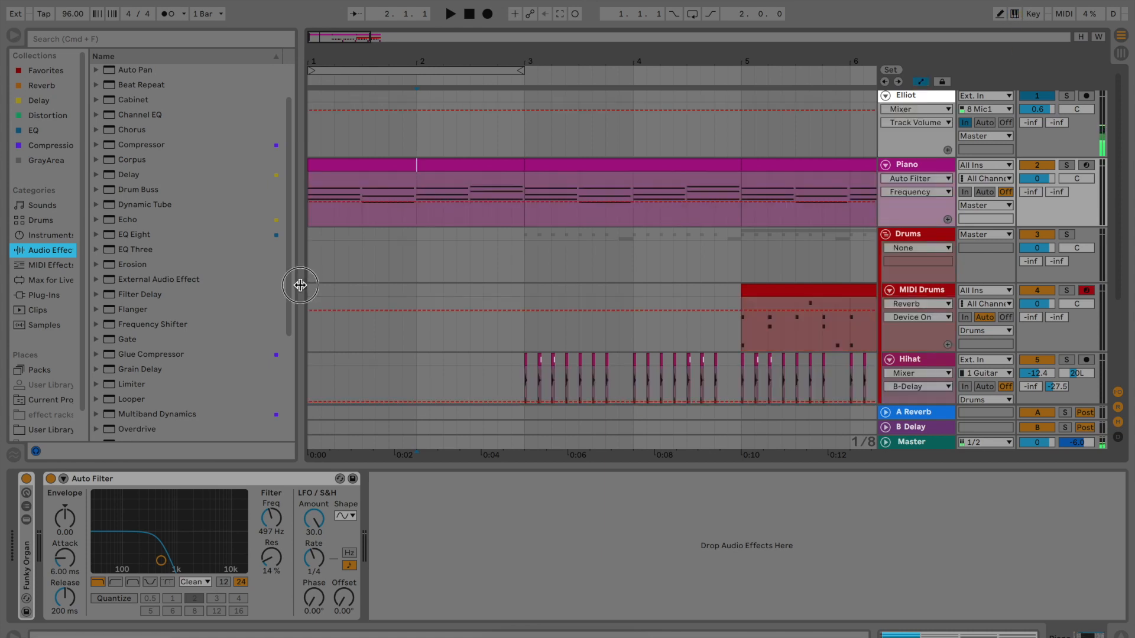
pyautogui.press('super+alt+b')
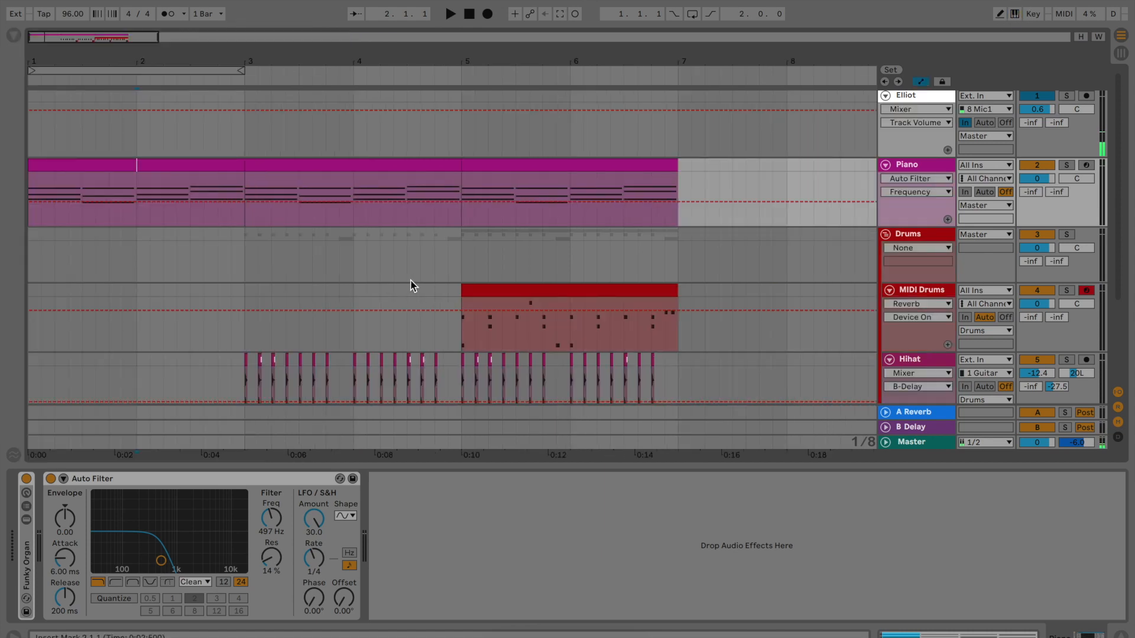
# Show the automation for the Piano Auto Filter's frequency and set the frequency to 4.09 kHz
pyautogui.rightClick(269, 518)
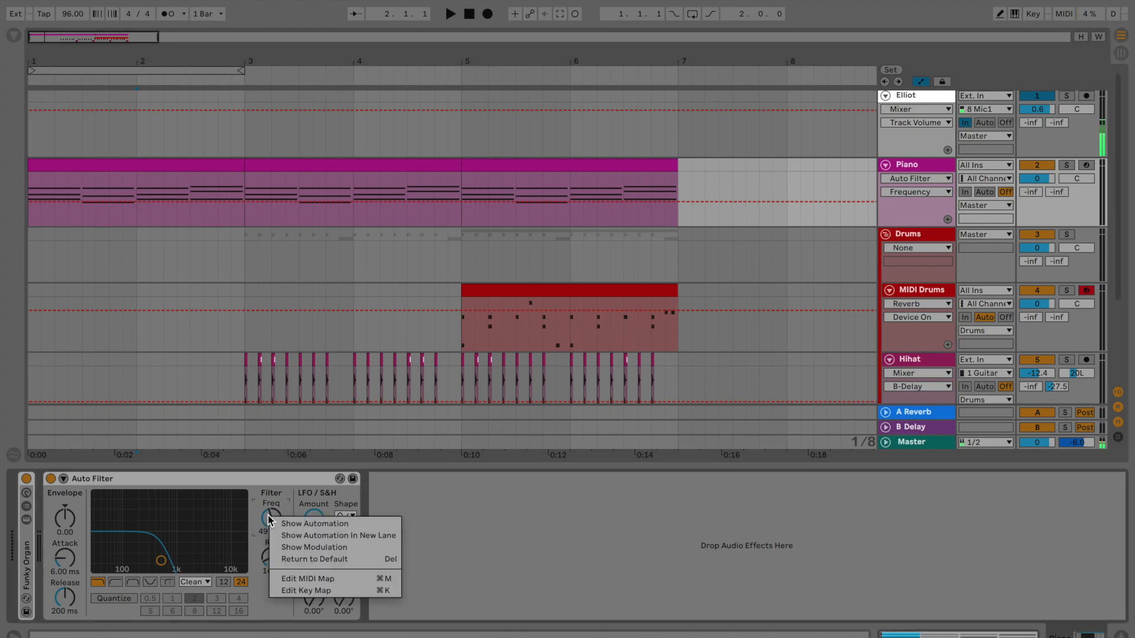
pyautogui.click(338, 524)
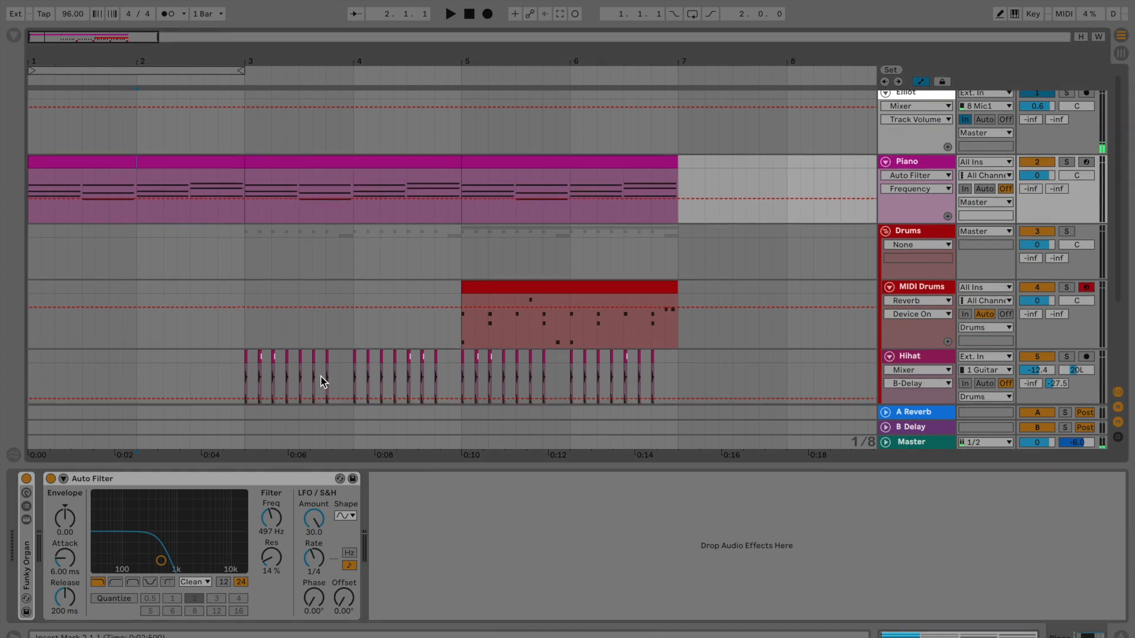
pyautogui.scroll(-1, 319, 382)
pyautogui.moveTo(271, 519)
pyautogui.mouseDown()
pyautogui.moveTo(271, 556)
pyautogui.moveTo(271, 477)
pyautogui.moveTo(273, 553)
pyautogui.moveTo(273, 509)
pyautogui.mouseUp()
pyautogui.scroll(1, 399, 279)
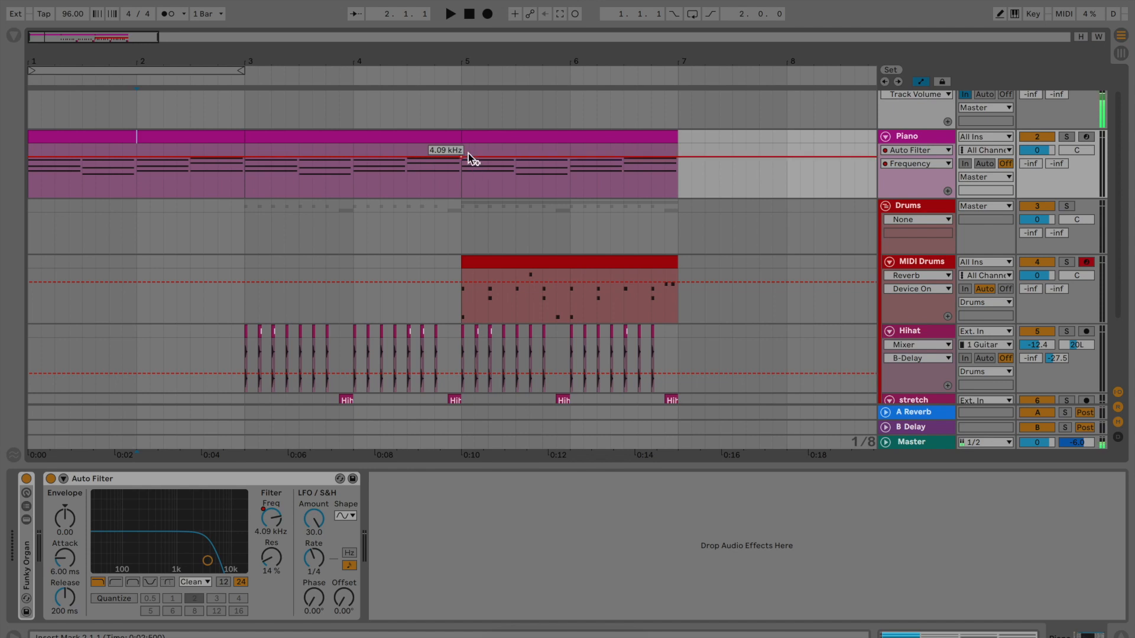
# Add frequency breakpoints on the Piano track so the filter ramps up from a low value at bar 1 to bar 5
pyautogui.click(437, 158)
pyautogui.click(366, 158)
pyautogui.click(326, 158)
pyautogui.click(367, 158)
pyautogui.moveTo(435, 160); pyautogui.dragTo(28, 189)
pyautogui.scroll(-1, 142, 197)
pyautogui.click(96, 131)
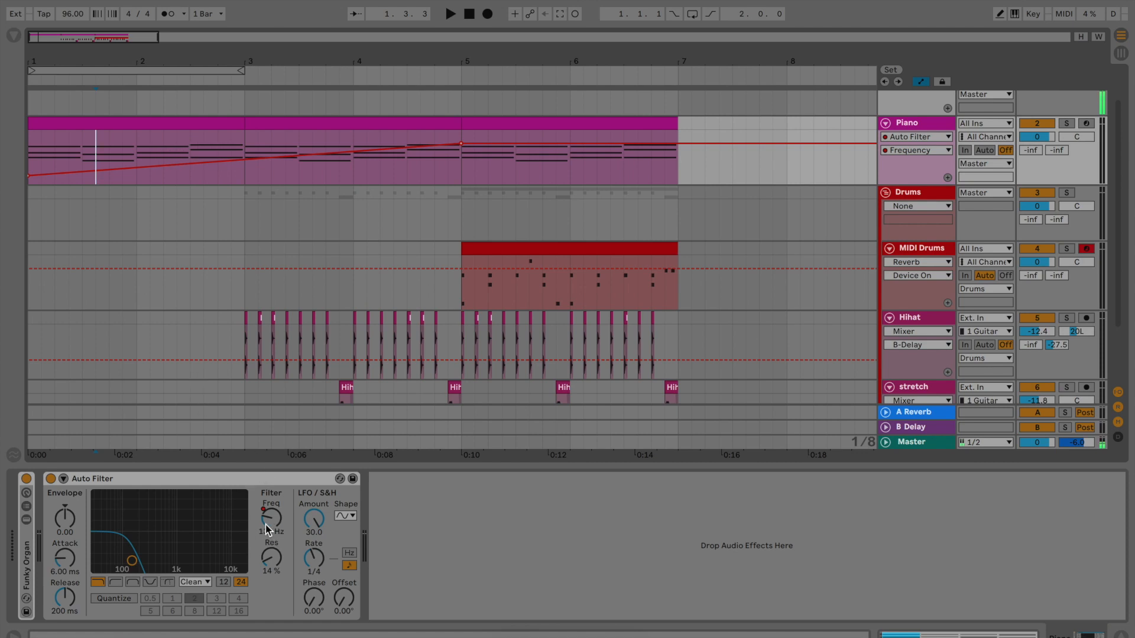
# Raise the Piano filter's frequency breakpoint at bar 5 to 19.9 kHz and play the build-up from bar 1
pyautogui.moveTo(461, 144); pyautogui.dragTo(461, 131)
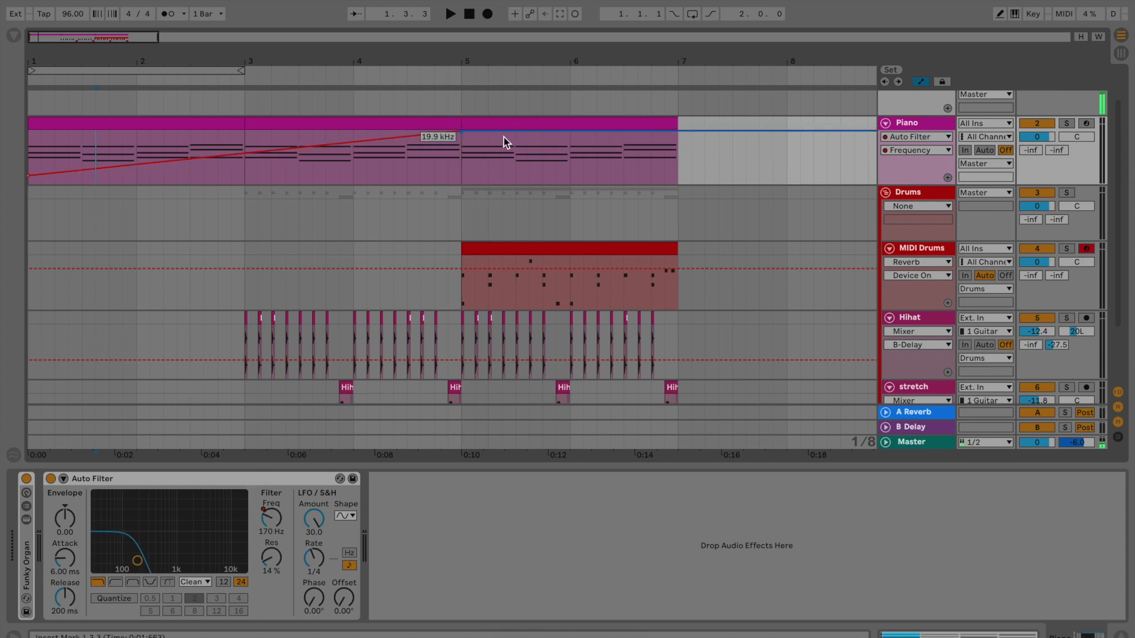
pyautogui.click(430, 122)
pyautogui.click(194, 122)
pyautogui.press('space')
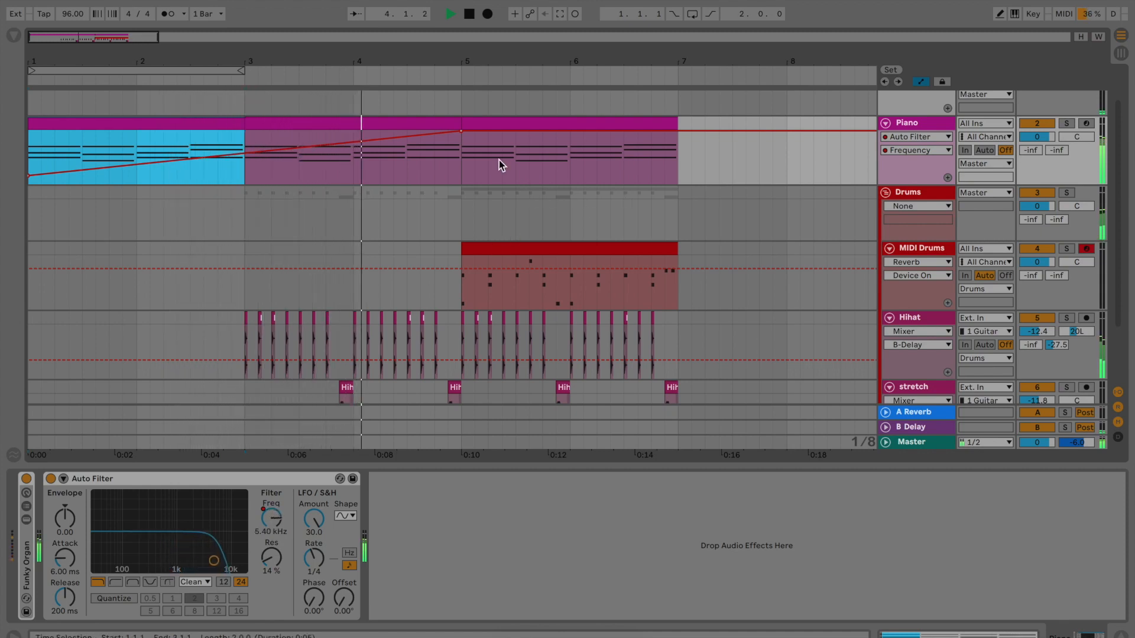
# Try the Piano filter's bar 5 frequency breakpoint at 26.0 Hz, stop playback and undo the change
pyautogui.moveTo(462, 131); pyautogui.dragTo(271, 185)
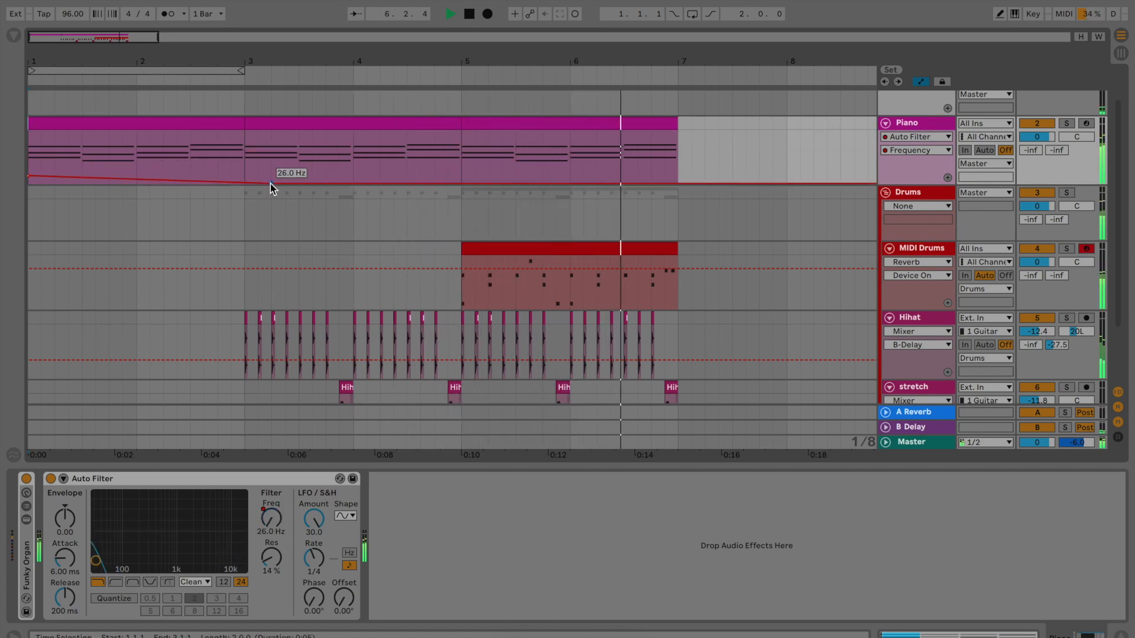
pyautogui.press('space')
pyautogui.press('super+z')
pyautogui.click(498, 182)
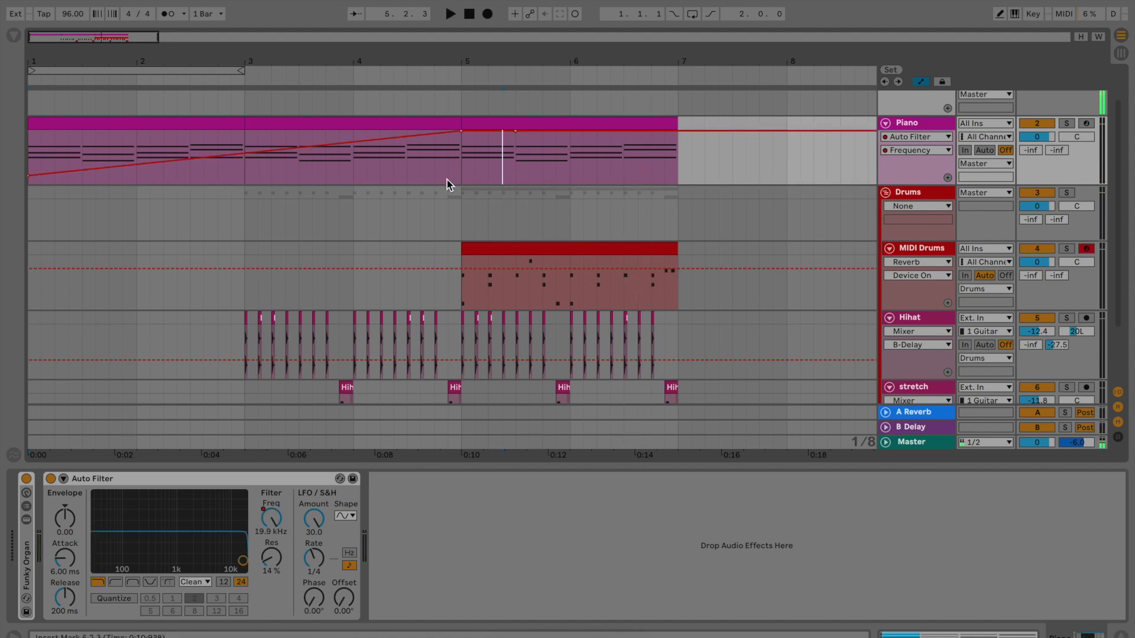
pyautogui.click(384, 181)
pyautogui.click(466, 177)
pyautogui.moveTo(466, 175); pyautogui.dragTo(677, 172)
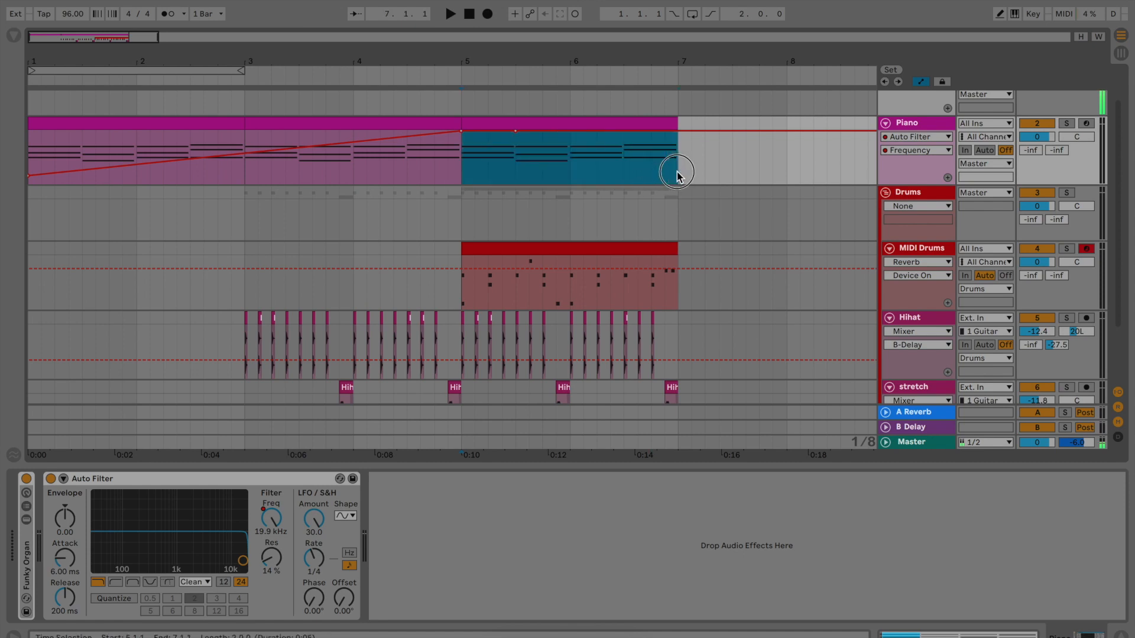
pyautogui.click(676, 174)
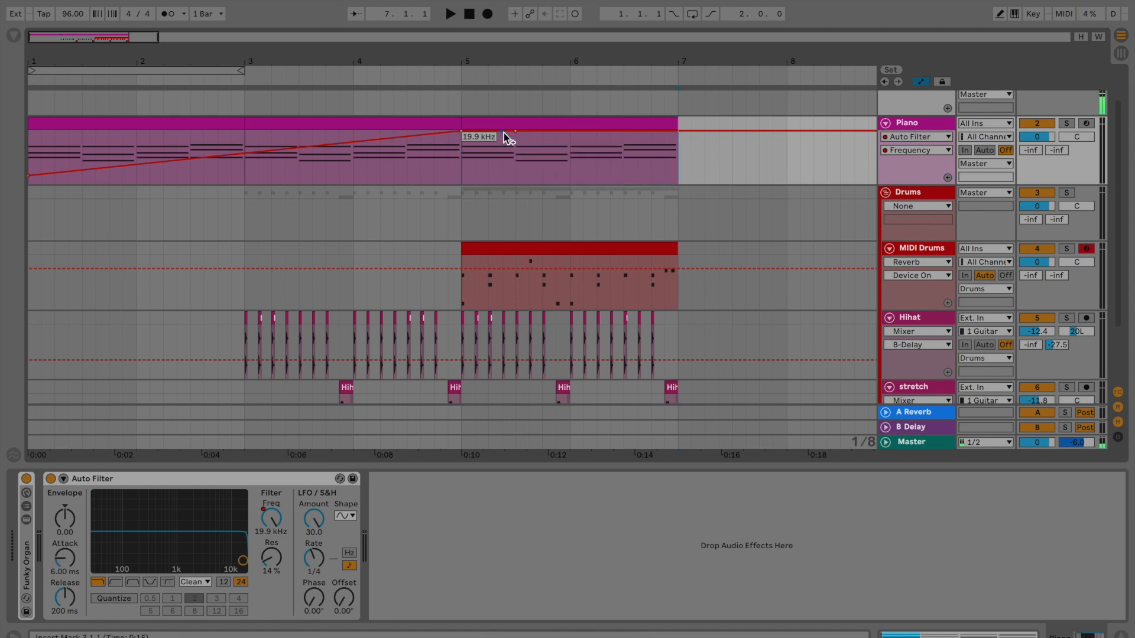
pyautogui.click(556, 154)
# Turn on Draw Mode and draw the Piano filter's frequency down to 26.0 Hz from bar 5 to past bar 8
pyautogui.rightClick(473, 163)
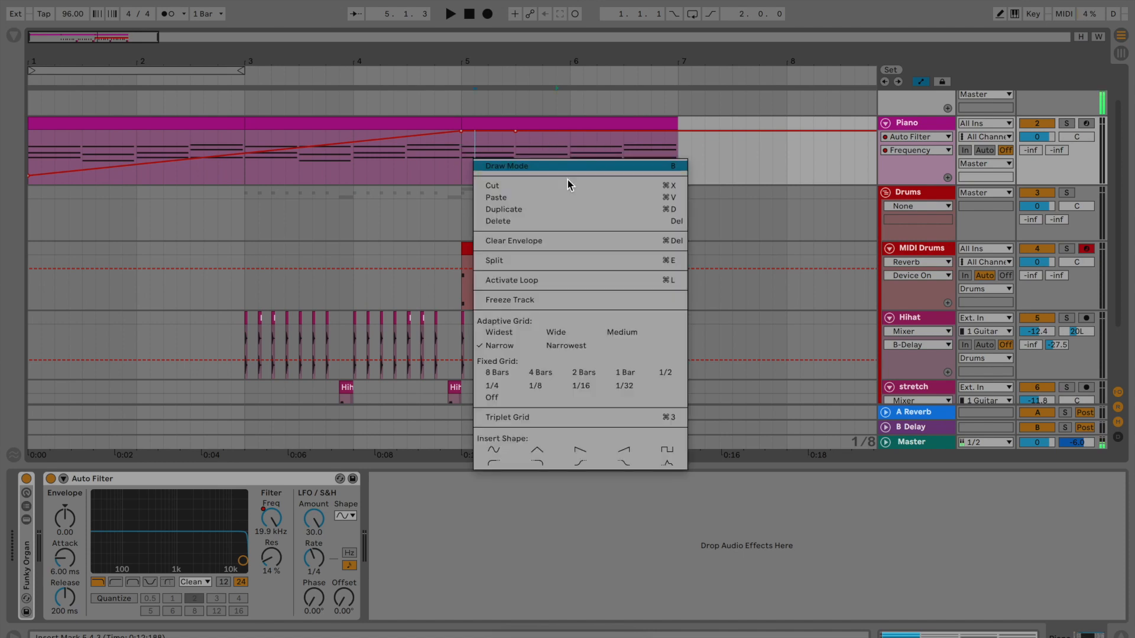
pyautogui.click(548, 147)
pyautogui.rightClick(547, 147)
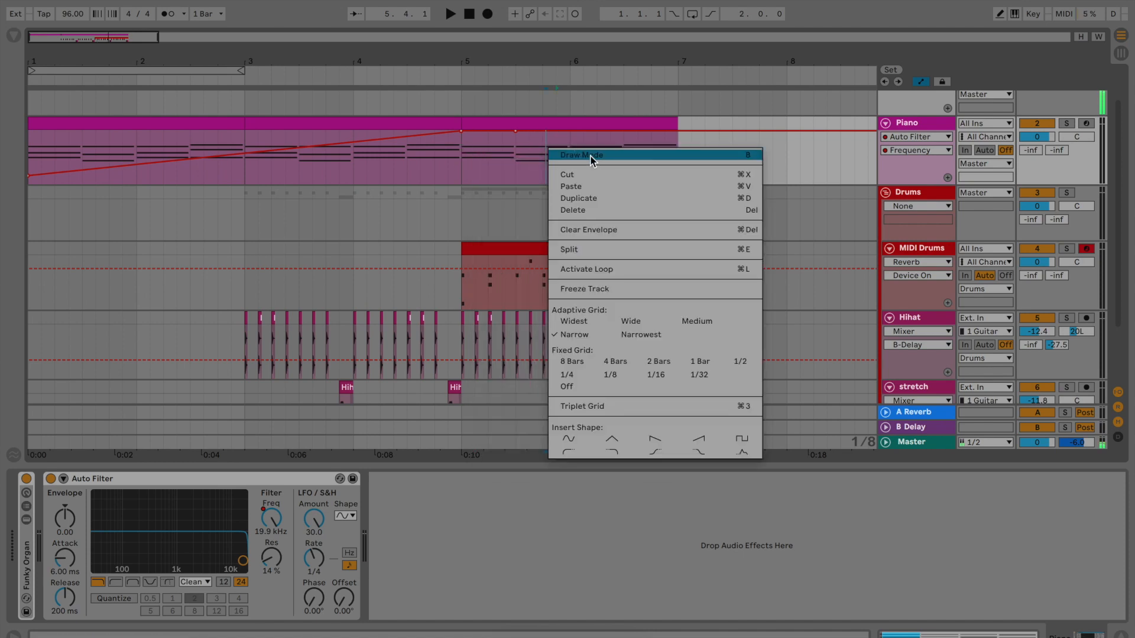
pyautogui.click(512, 151)
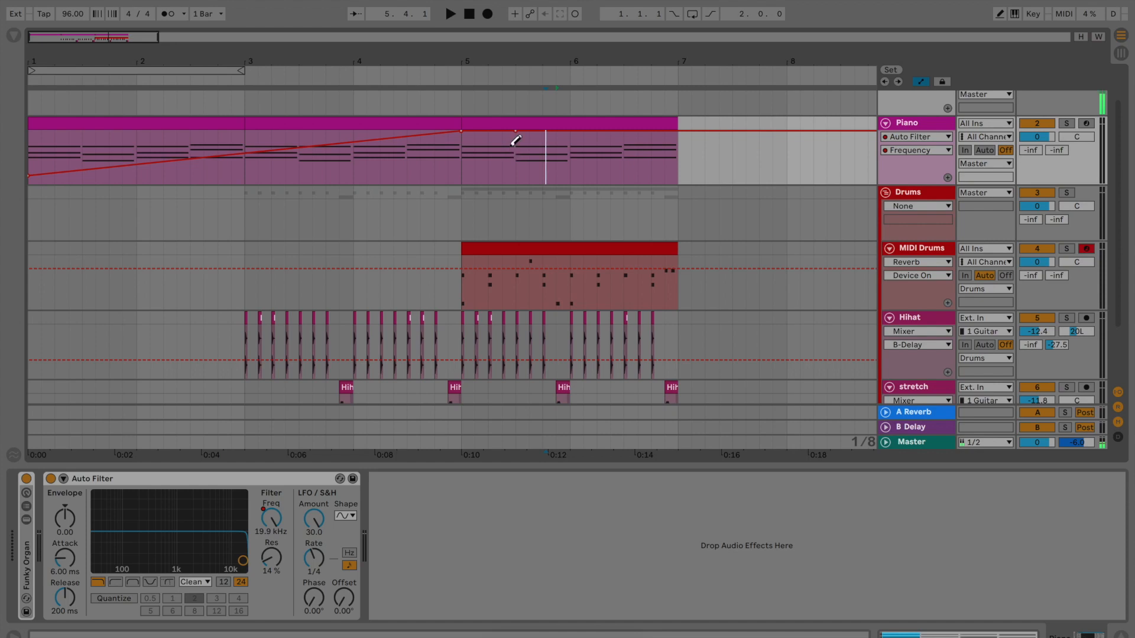
pyautogui.press('b')
pyautogui.moveTo(473, 169)
pyautogui.mouseDown()
pyautogui.moveTo(476, 180)
pyautogui.moveTo(658, 171)
pyautogui.moveTo(670, 216)
pyautogui.moveTo(492, 215)
pyautogui.moveTo(482, 177)
pyautogui.moveTo(496, 159)
pyautogui.moveTo(621, 99)
pyautogui.mouseUp()
pyautogui.moveTo(470, 182)
pyautogui.mouseDown()
pyautogui.moveTo(469, 227)
pyautogui.moveTo(831, 228)
pyautogui.moveTo(841, 178)
pyautogui.moveTo(861, 162)
pyautogui.mouseUp()
# Play the arrangement from bar 4 to hear the Piano filter drop at bar 5, and stop playback
pyautogui.click(360, 165)
pyautogui.doubleClick(360, 164)
pyautogui.click(360, 165)
pyautogui.click(353, 175)
pyautogui.press('space')
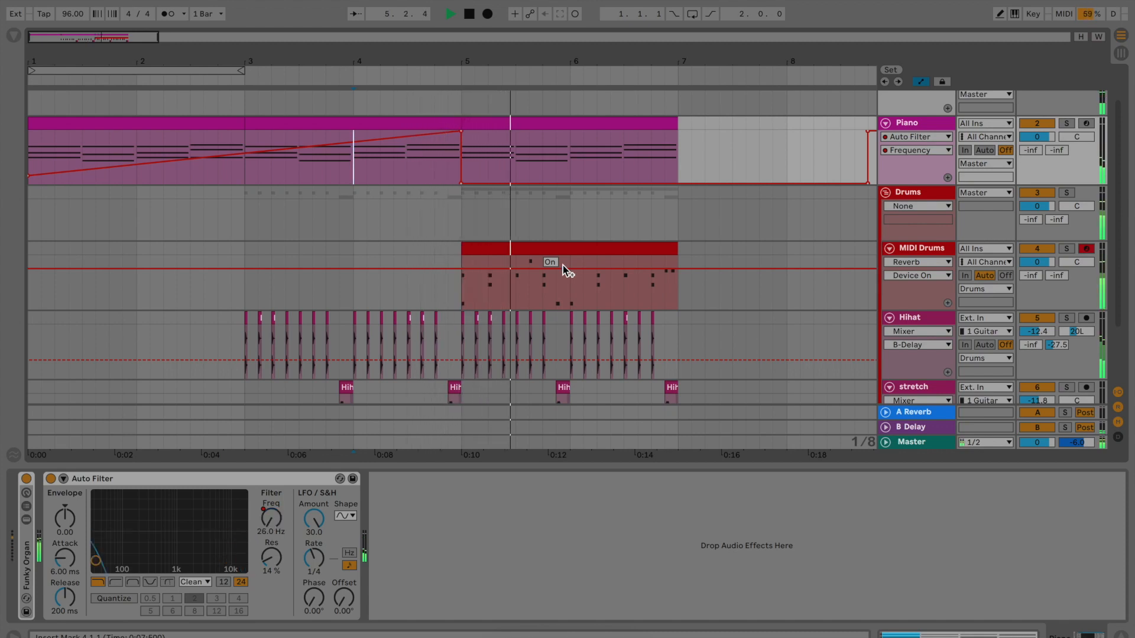
pyautogui.press('space')
# Raise the Piano filter's low frequency breakpoints at bars 5 and 7 to about 185 Hz and play back the section
pyautogui.moveTo(462, 183); pyautogui.dragTo(462, 168)
pyautogui.moveTo(681, 178); pyautogui.dragTo(678, 168)
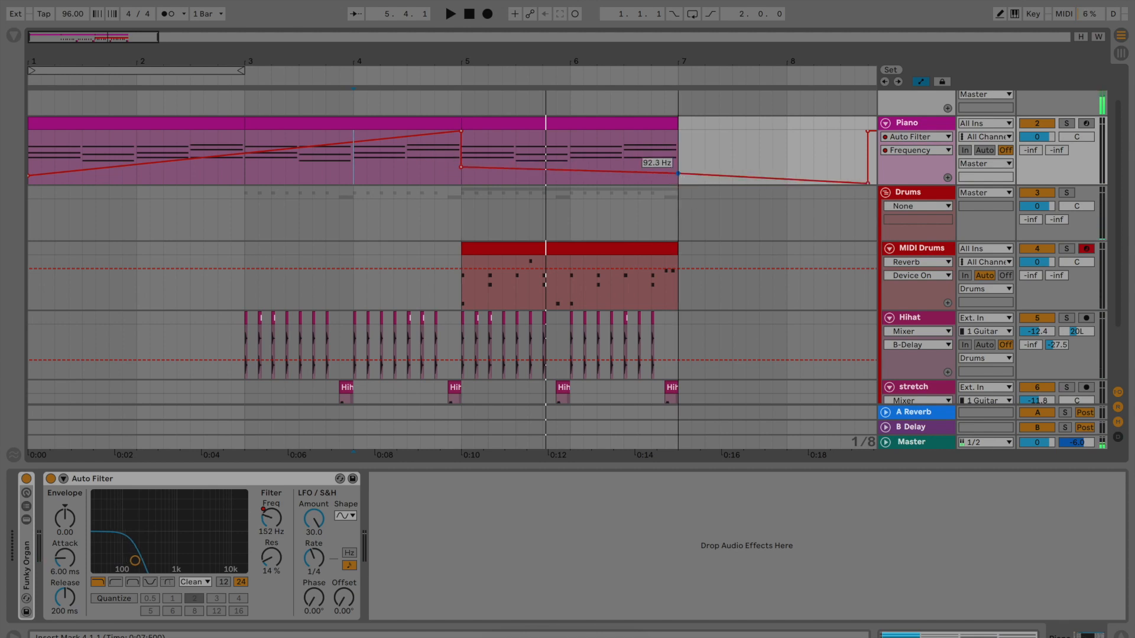
pyautogui.press('space')
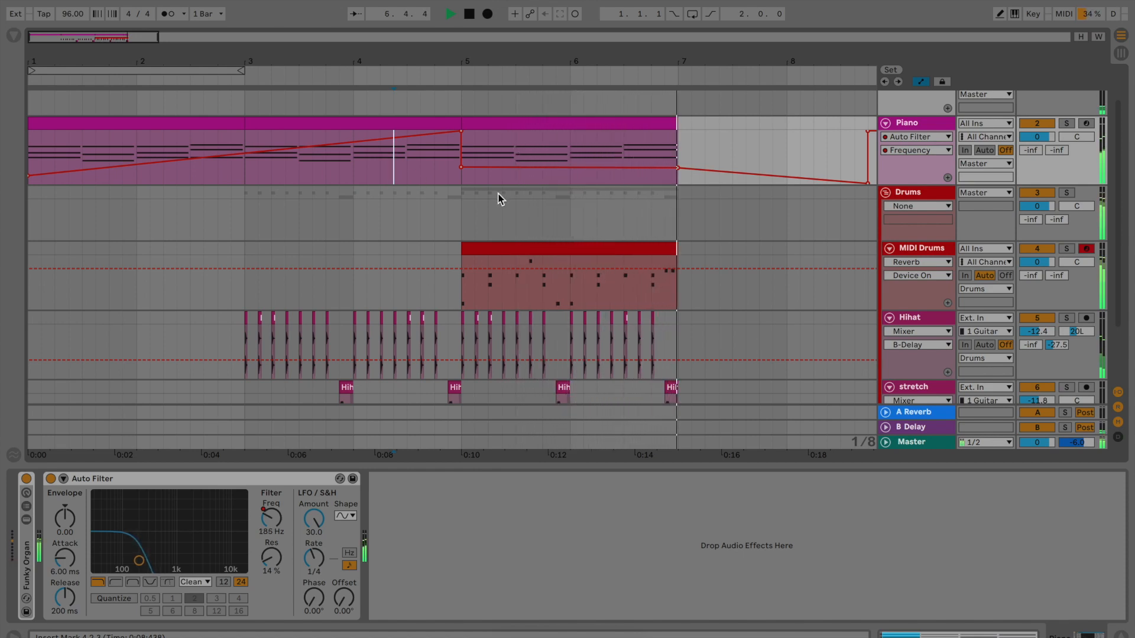
pyautogui.press('space')
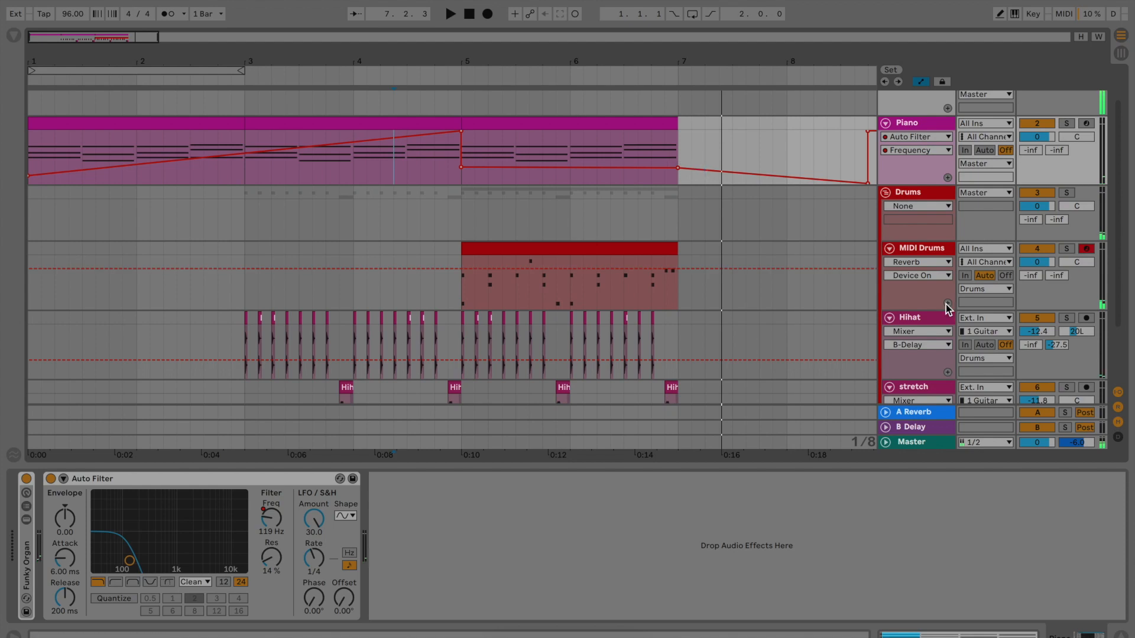